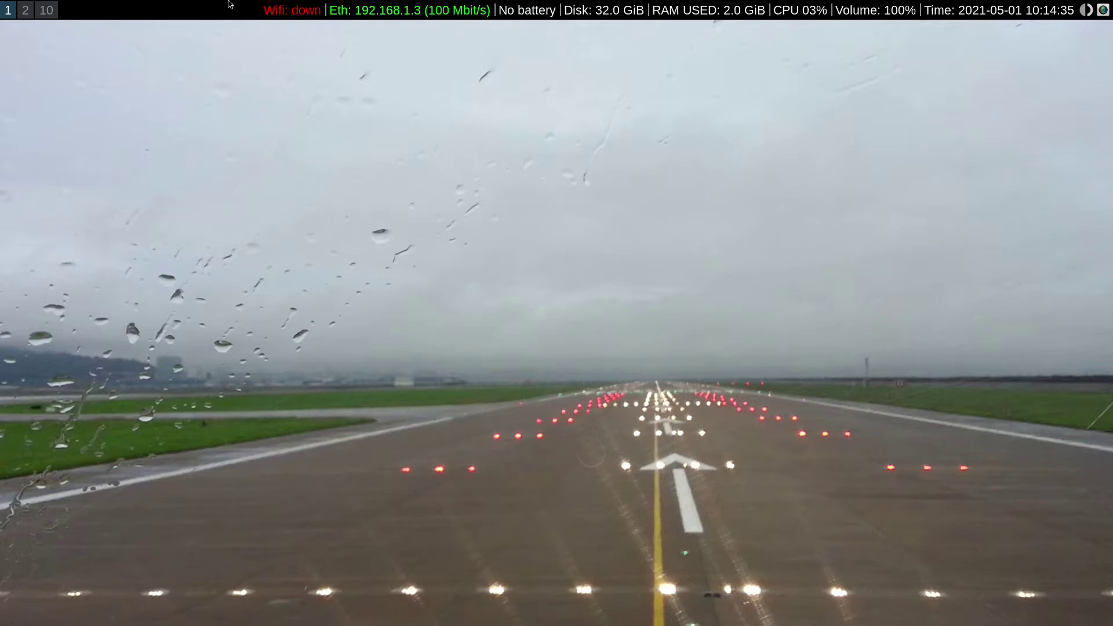
# - Open a terminal, start vimwiki, and open the Saitama VHF-Airband note from the index page
pyautogui.press('super+Return')
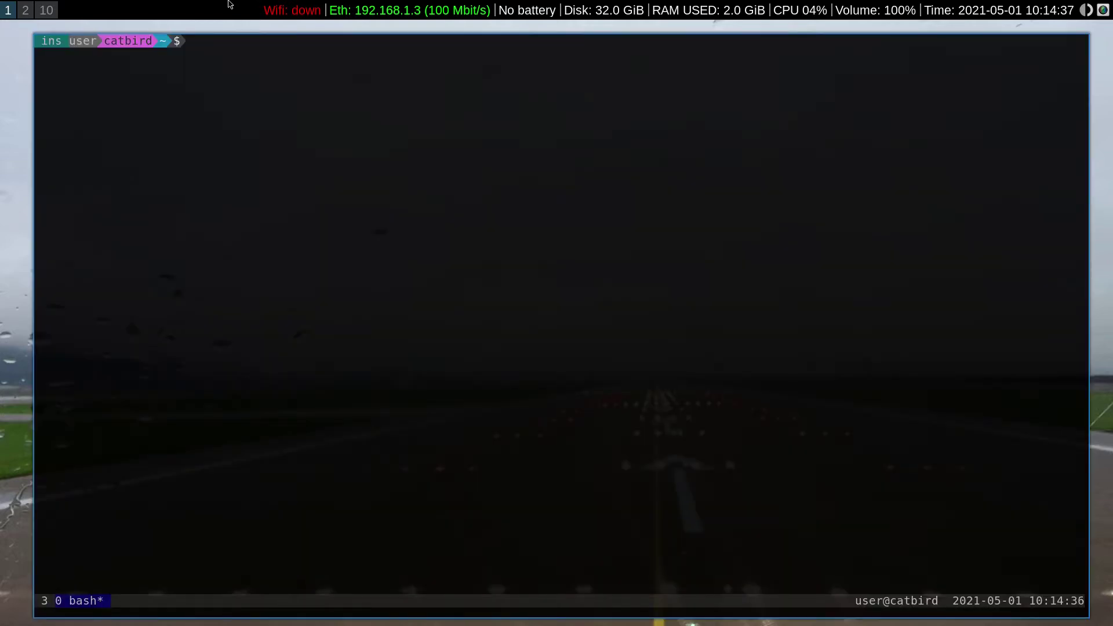
pyautogui.write('vimwiki')
pyautogui.press('Return')
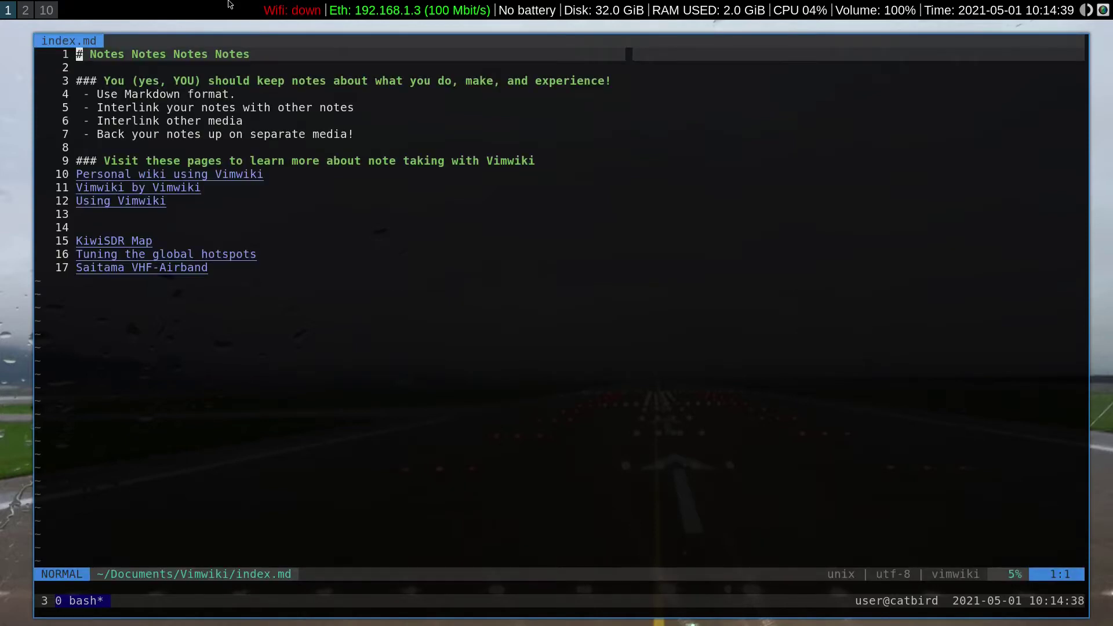
pyautogui.hotkey('shift', 'g')
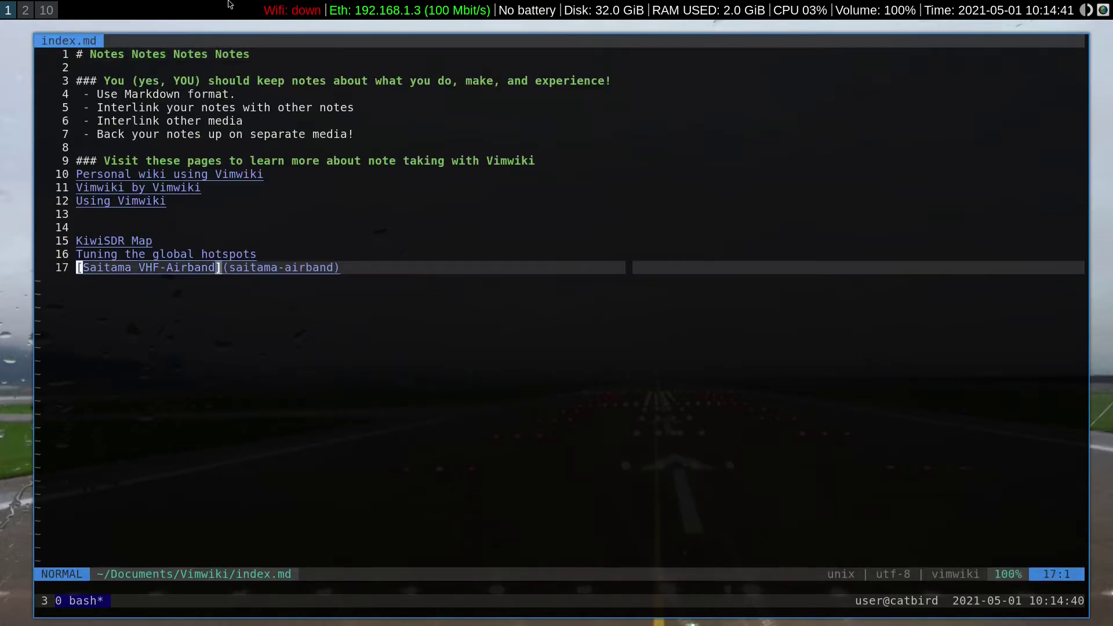
pyautogui.press('Return')
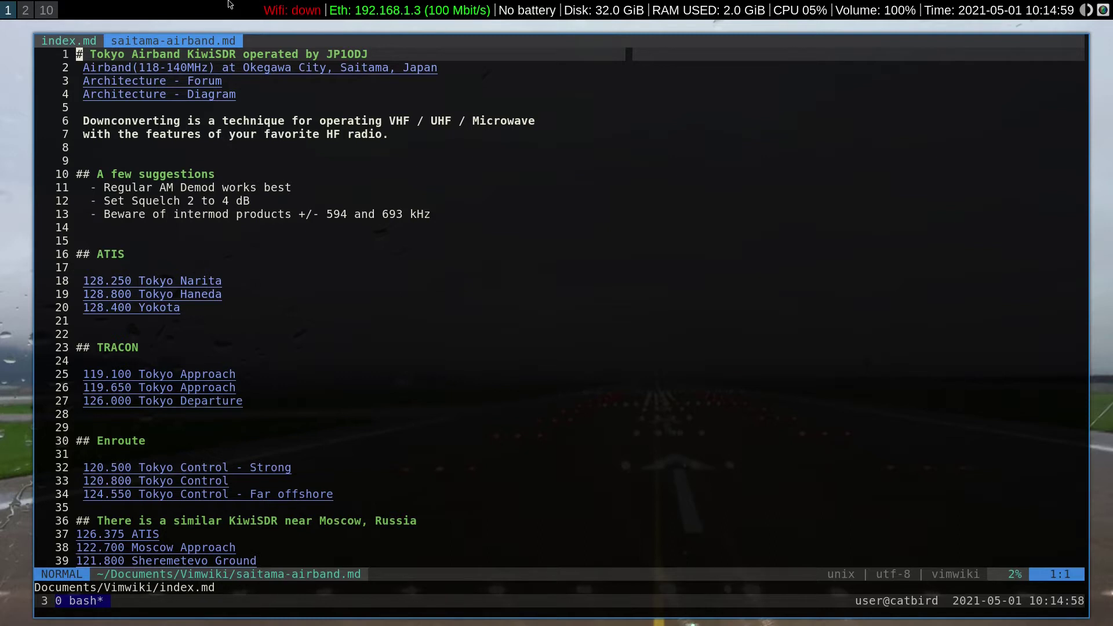
# - Follow the Architecture - Forum link in the airband note and switch to the browser workspace showing it
pyautogui.click(212, 84)
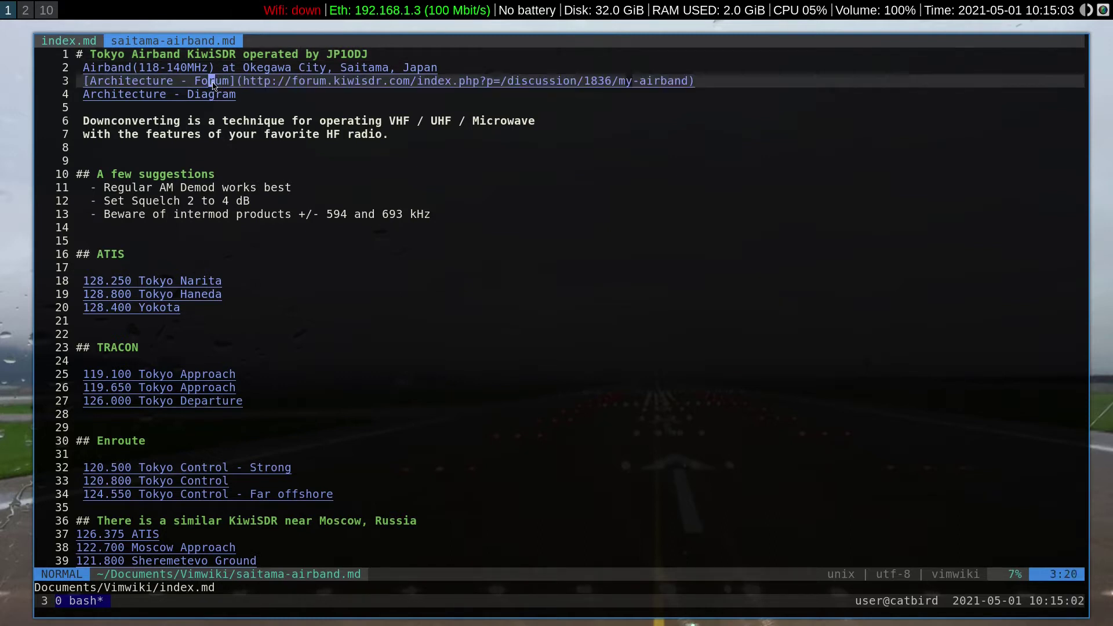
pyautogui.press('Return')
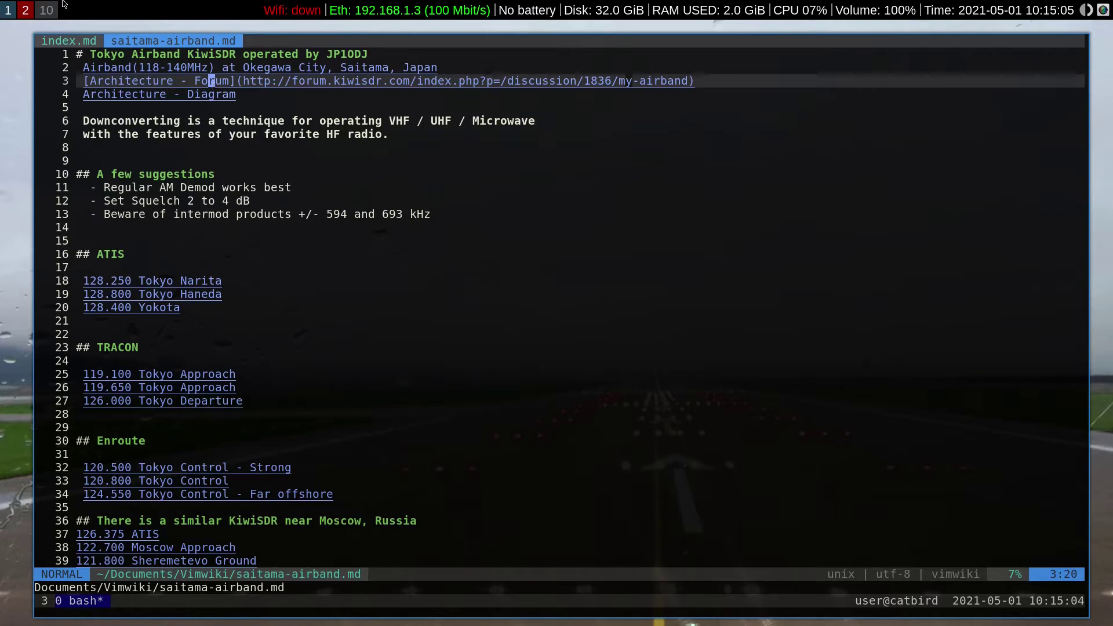
pyautogui.click(25, 11)
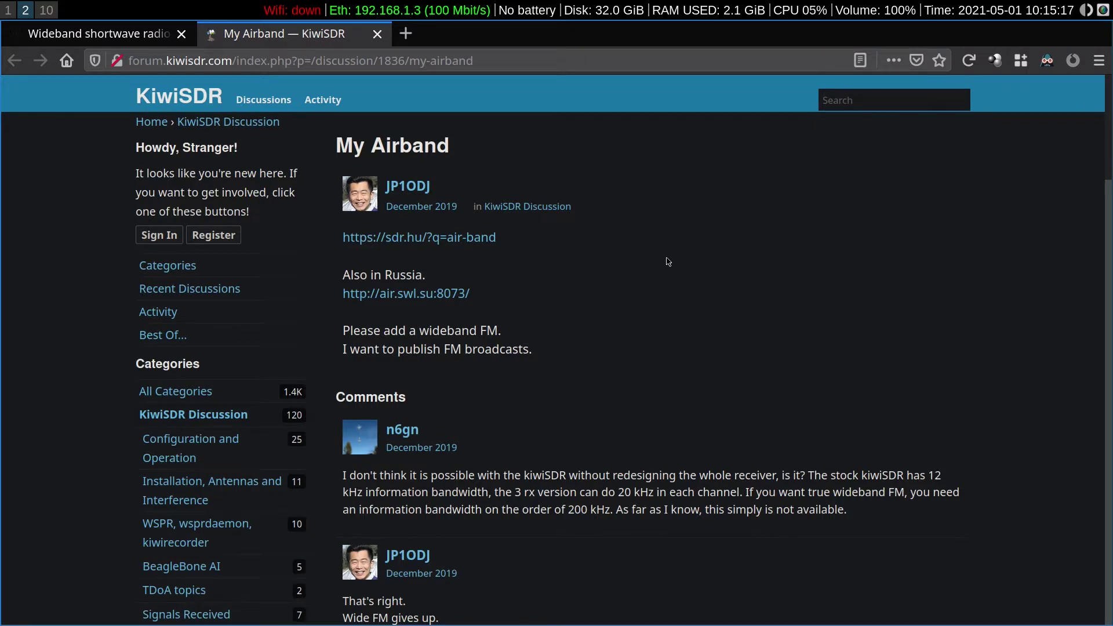
# - Read through the My Airband forum thread's comments down to the airband downconverter diagram
pyautogui.scroll(-3, 613, 275)
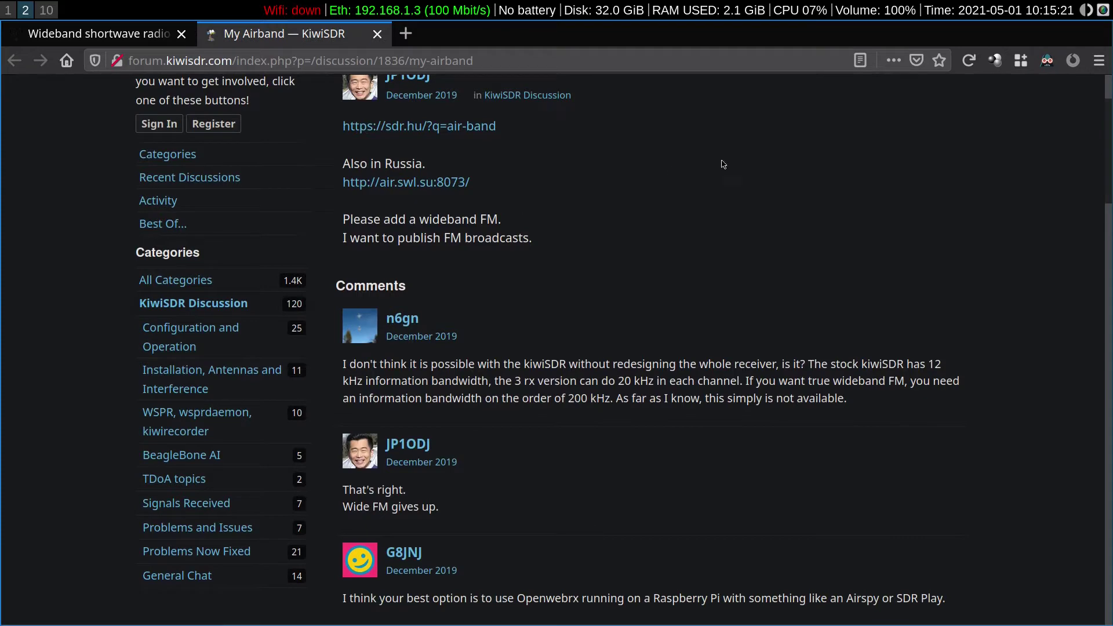
pyautogui.scroll(-2, 812, 167)
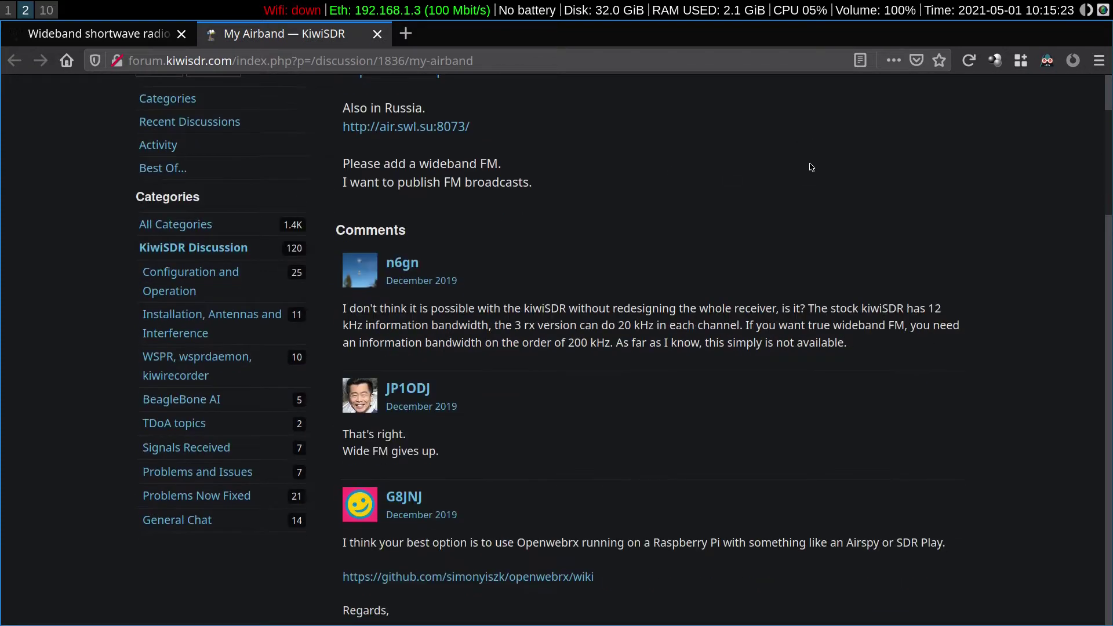
pyautogui.scroll(-1, 812, 167)
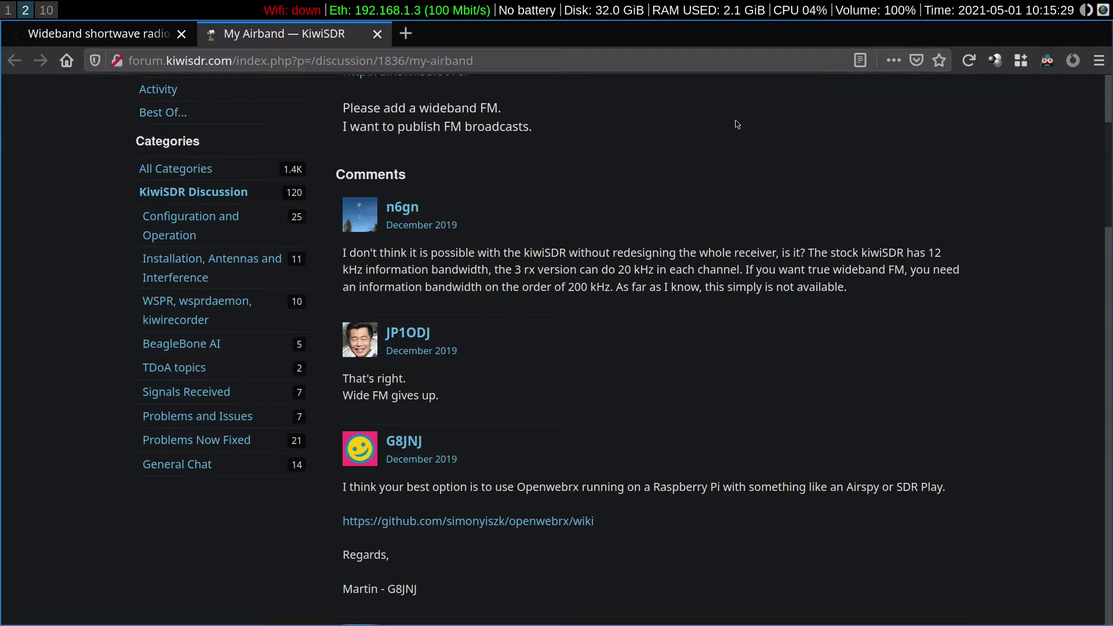
pyautogui.scroll(-2, 737, 124)
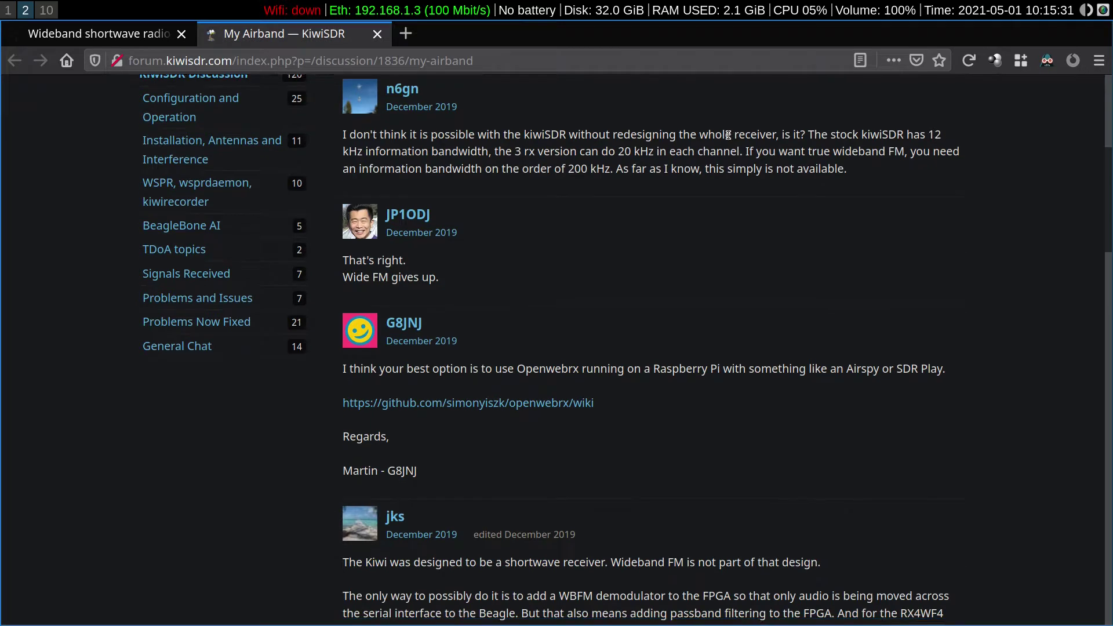
pyautogui.scroll(-1, 728, 135)
pyautogui.scroll(-2, 729, 144)
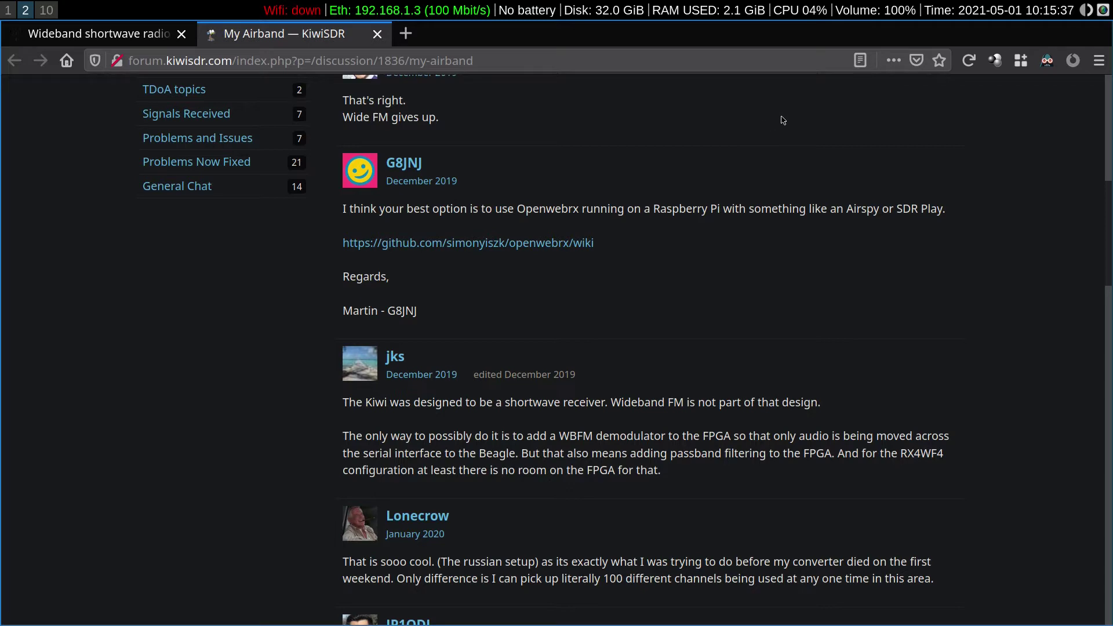
pyautogui.scroll(-2, 782, 121)
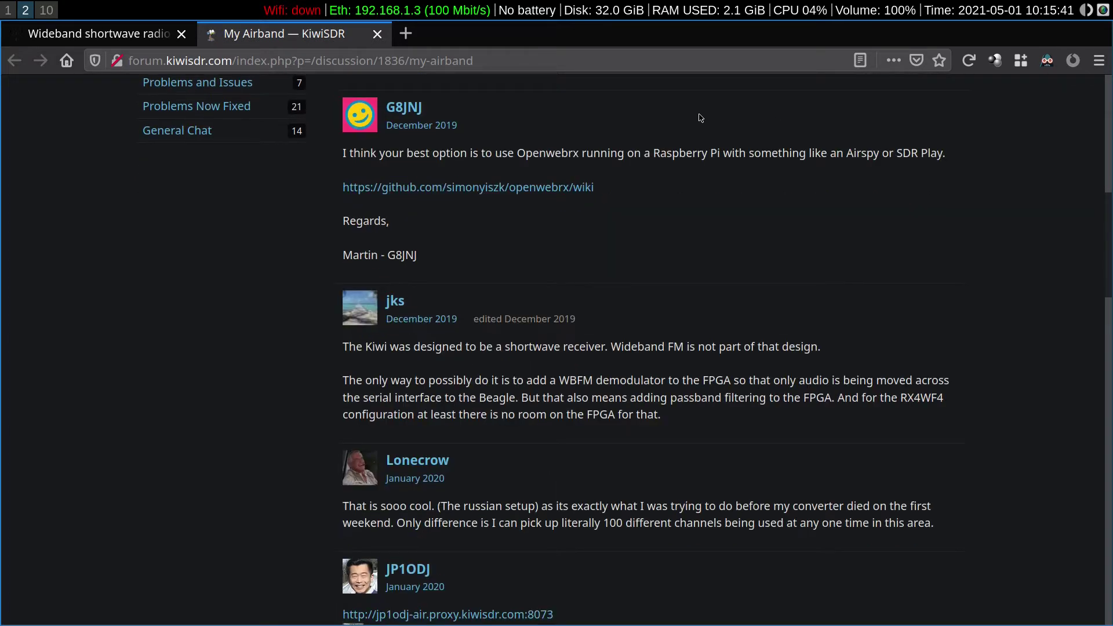
pyautogui.scroll(-2, 703, 118)
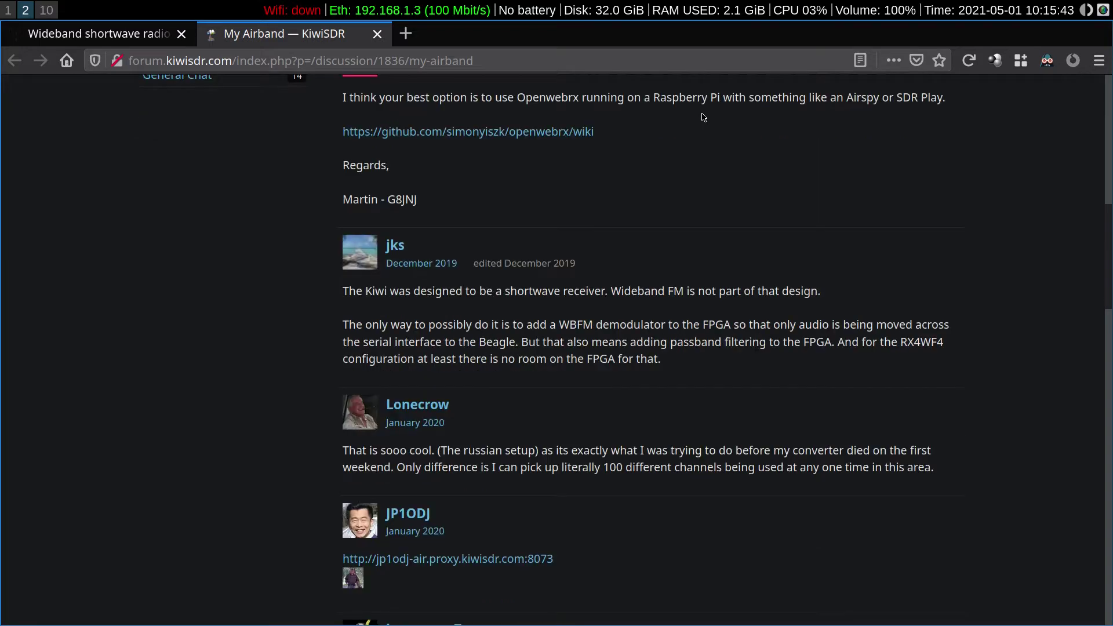
pyautogui.scroll(-4, 744, 119)
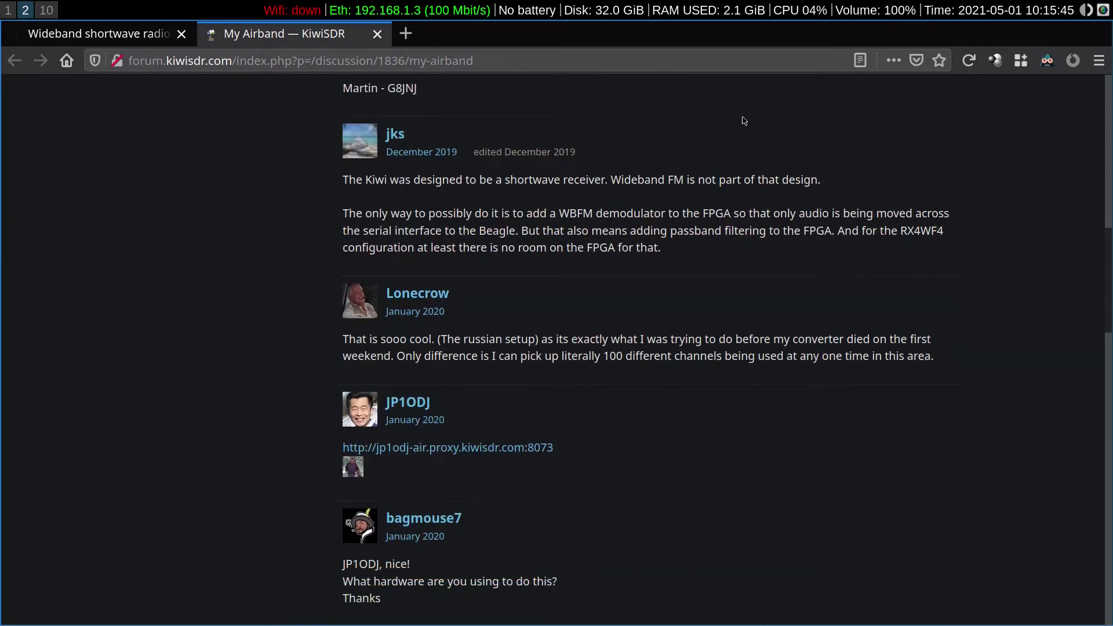
pyautogui.scroll(-4, 742, 118)
pyautogui.scroll(-6, 742, 119)
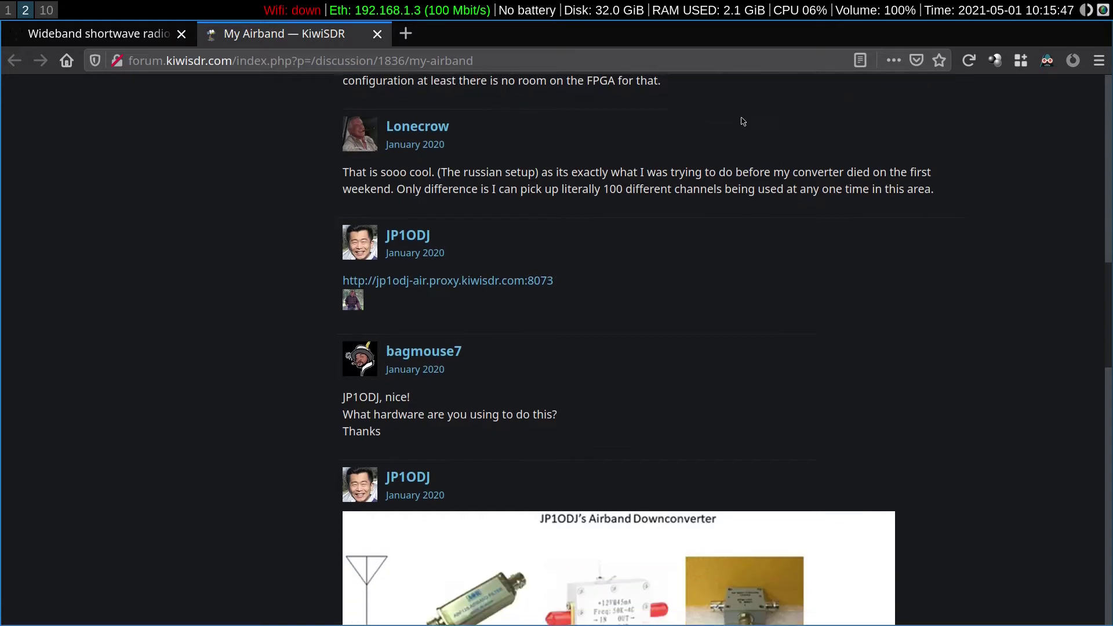
pyautogui.scroll(-10, 742, 122)
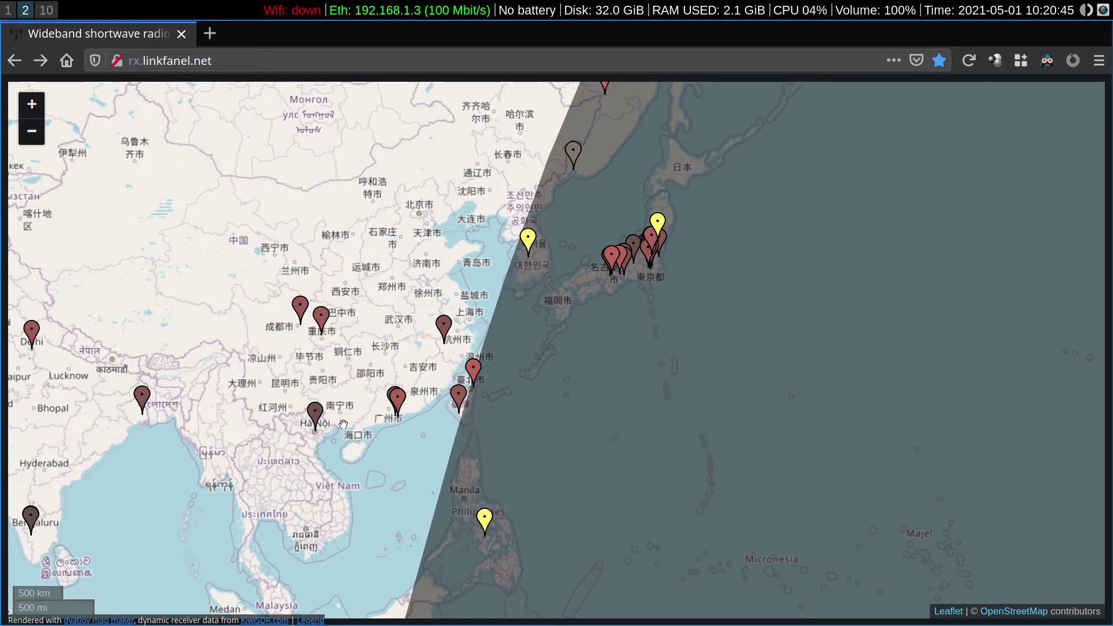
# - Zoom the rx.linkfanel.net receiver map in on the Tokyo region of Japan and examine the receiver markers in Saitama
pyautogui.click(400, 401)
pyautogui.moveTo(619, 325); pyautogui.dragTo(584, 338)
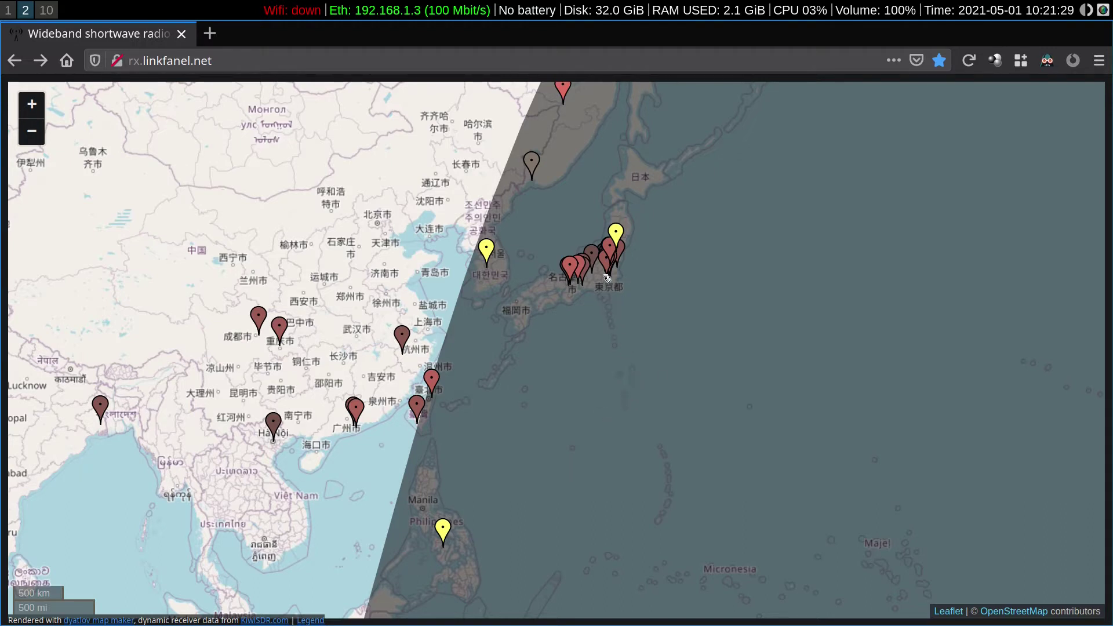
pyautogui.moveTo(603, 299); pyautogui.dragTo(573, 358)
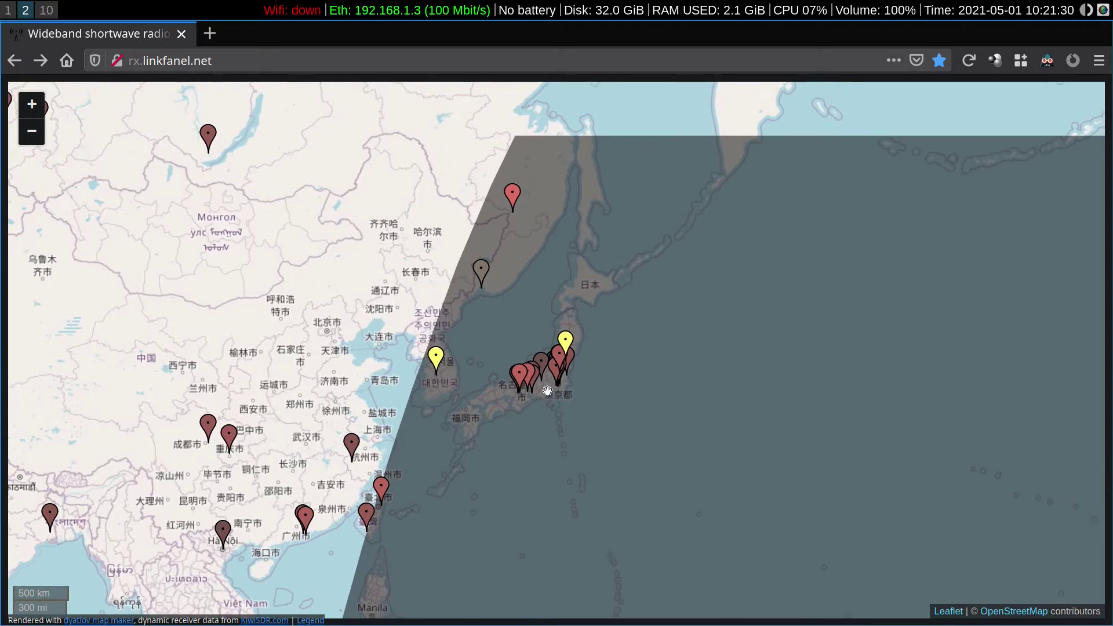
pyautogui.click(31, 105)
pyautogui.click(32, 105)
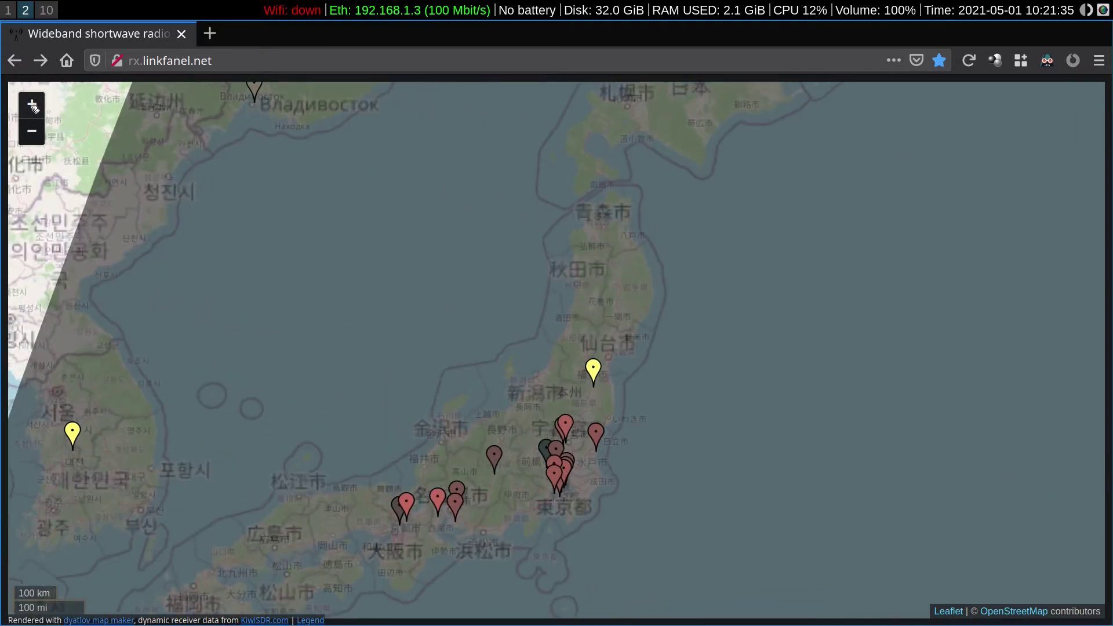
pyautogui.moveTo(272, 338); pyautogui.dragTo(293, 291)
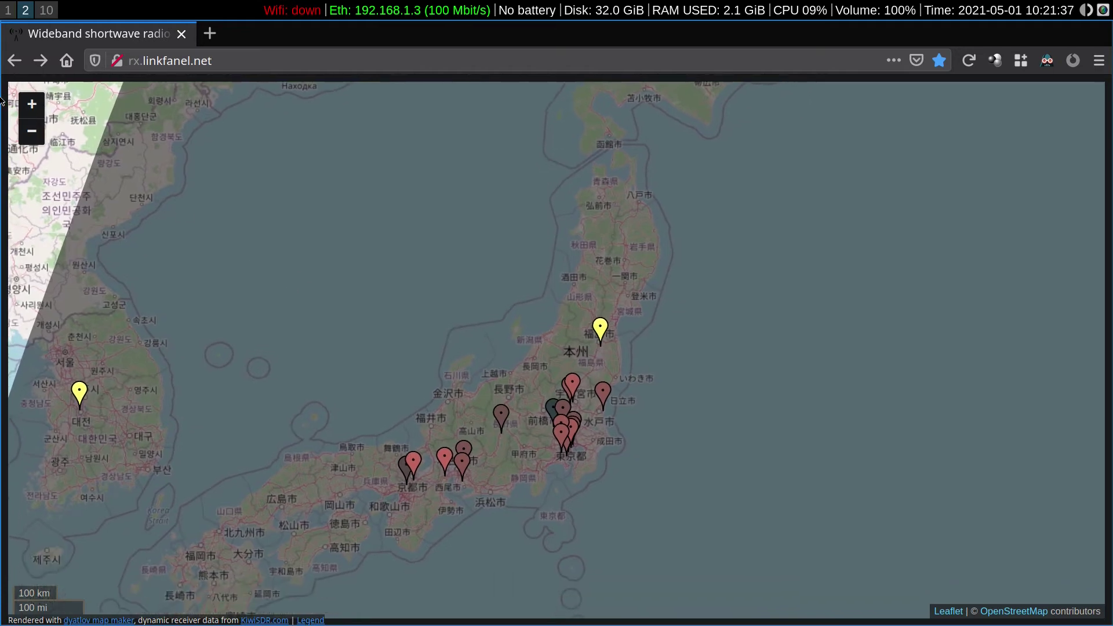
pyautogui.click(31, 106)
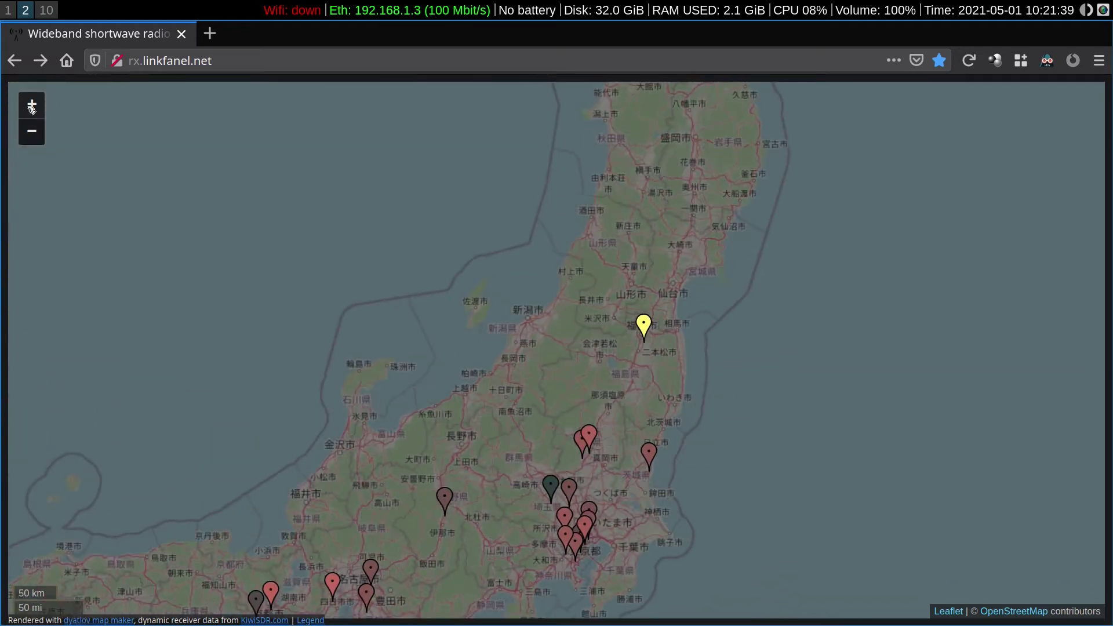
pyautogui.scroll(1, 580, 325)
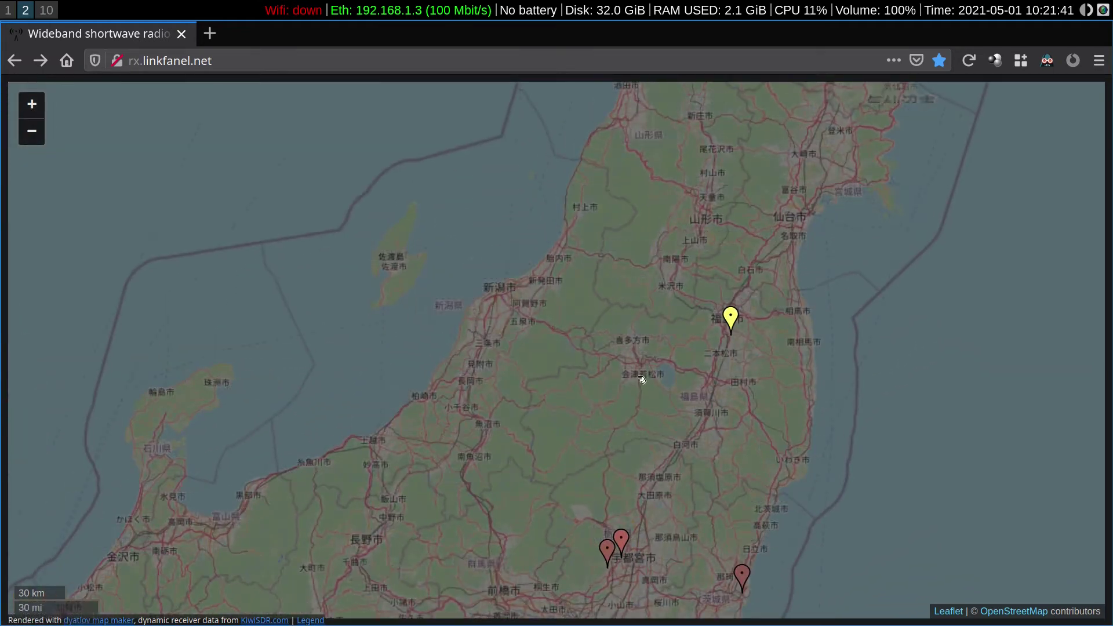
pyautogui.moveTo(613, 488); pyautogui.dragTo(612, 283)
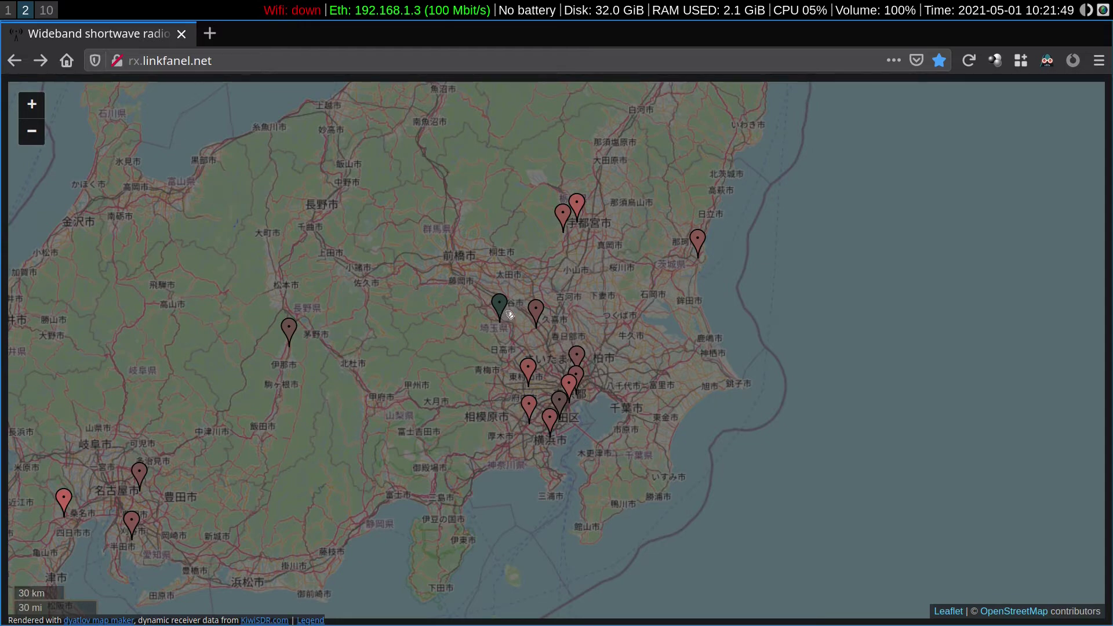
pyautogui.moveTo(503, 302)
pyautogui.moveTo(541, 310)
# - Return to the airband note and inspect the link addresses of the Tokyo Narita, Tokyo Haneda and Yokota ATIS entries
pyautogui.click(11, 15)
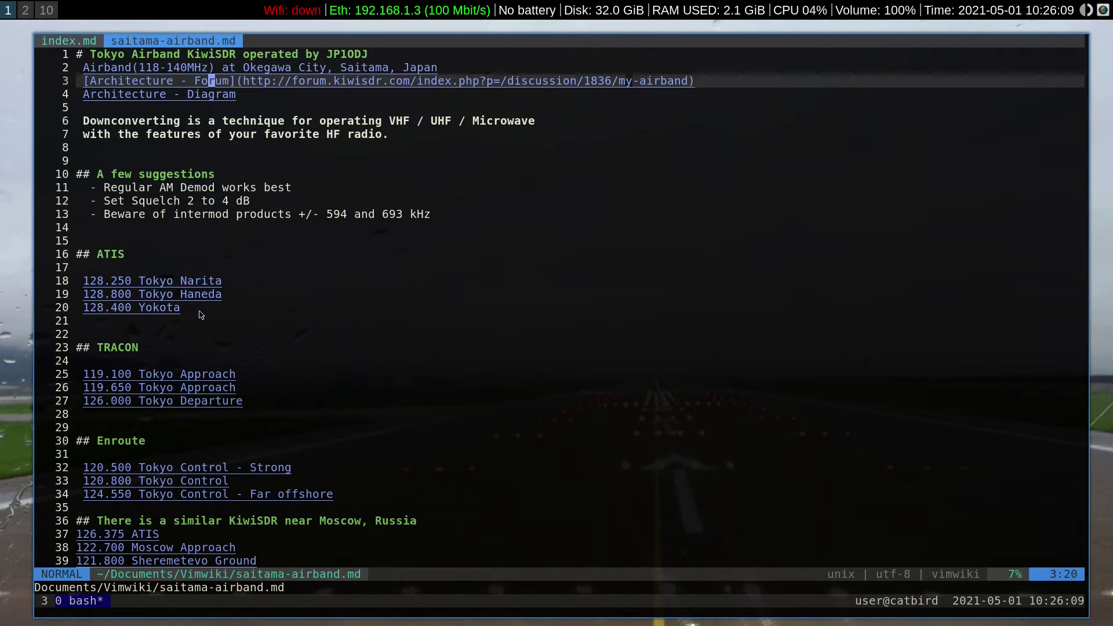
pyautogui.click(204, 281)
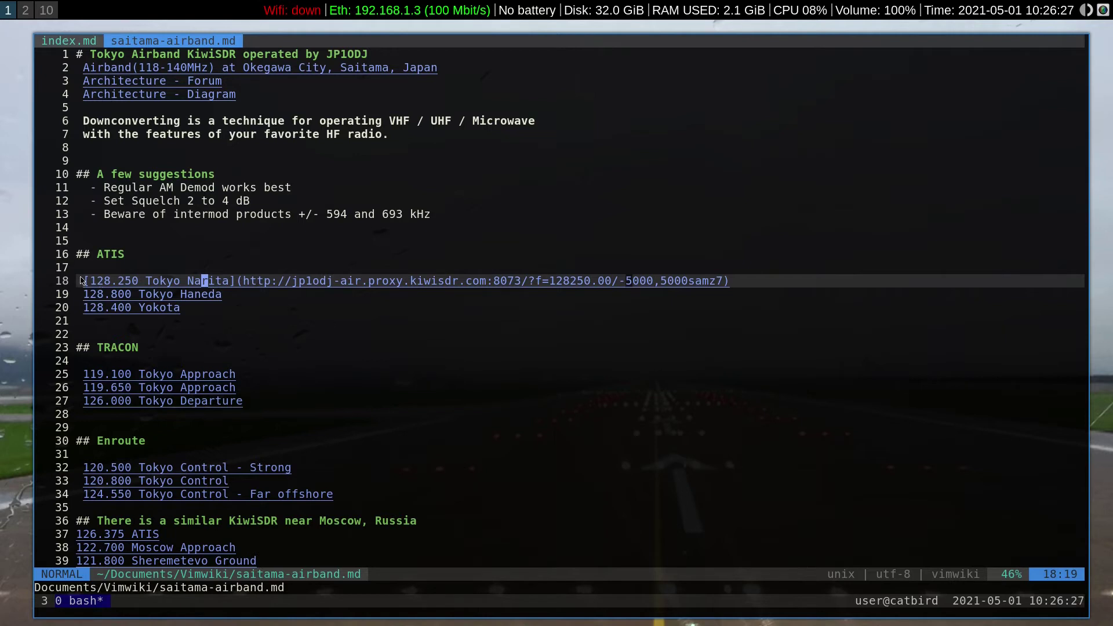
pyautogui.click(128, 331)
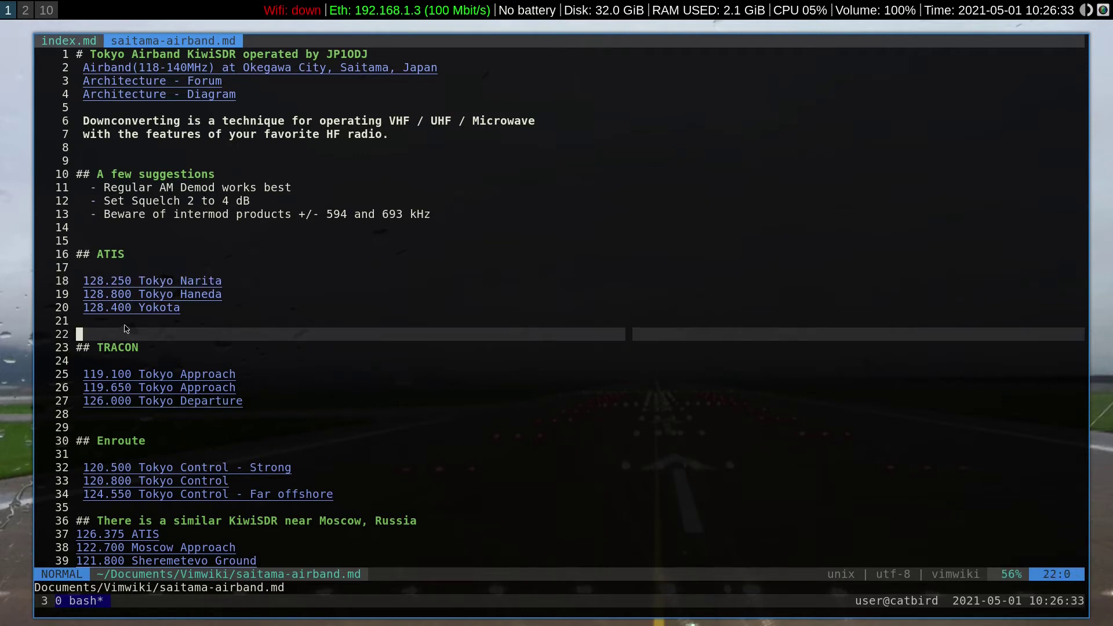
pyautogui.click(224, 296)
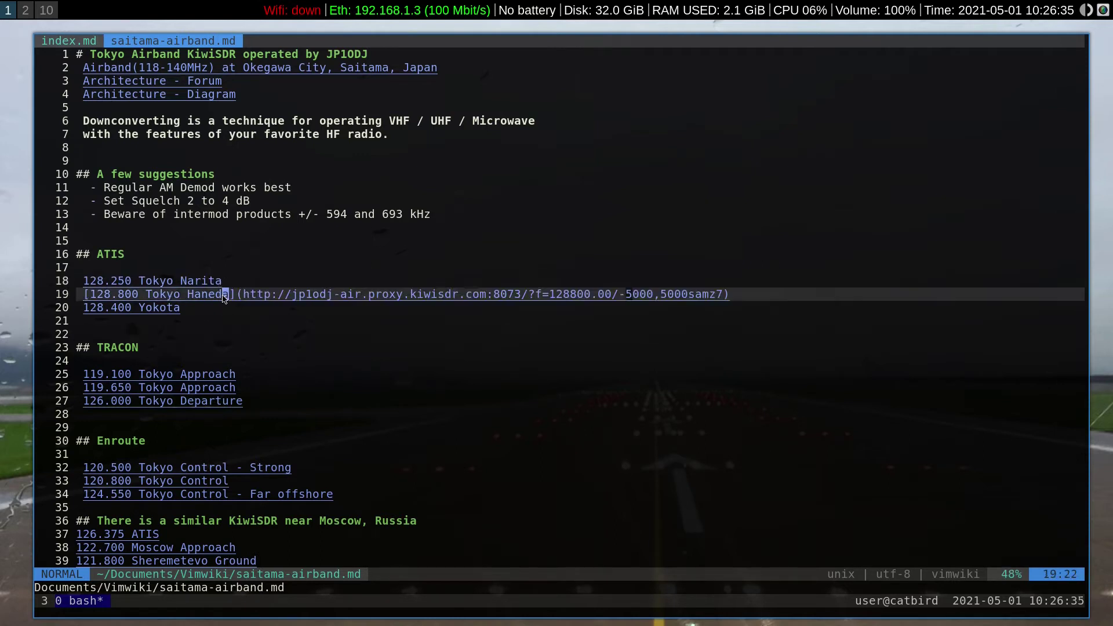
pyautogui.click(172, 308)
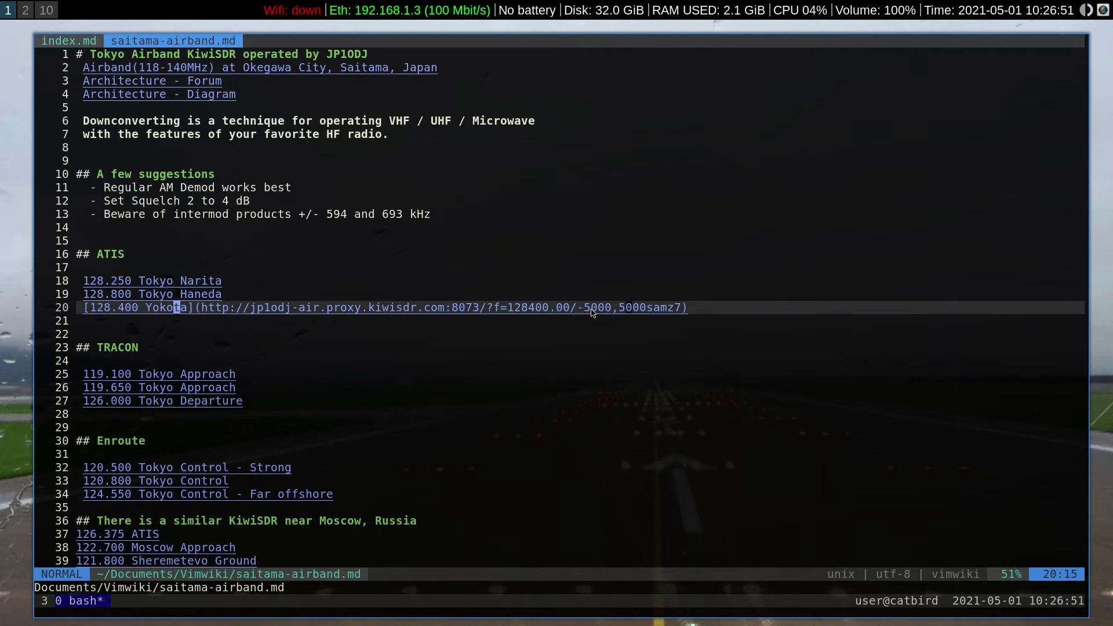
pyautogui.click(108, 326)
# - Review the note's TRACON, Enroute and Moscow frequency lists, and recheck the Yokota ATIS link address
pyautogui.scroll(-1, 481, 356)
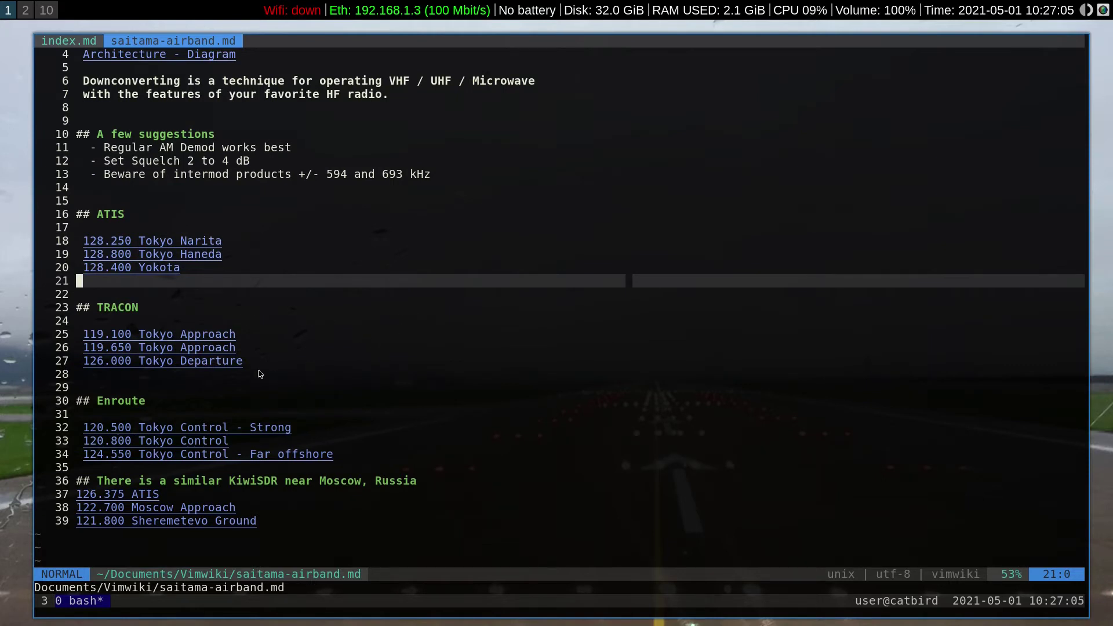
pyautogui.scroll(-1, 504, 349)
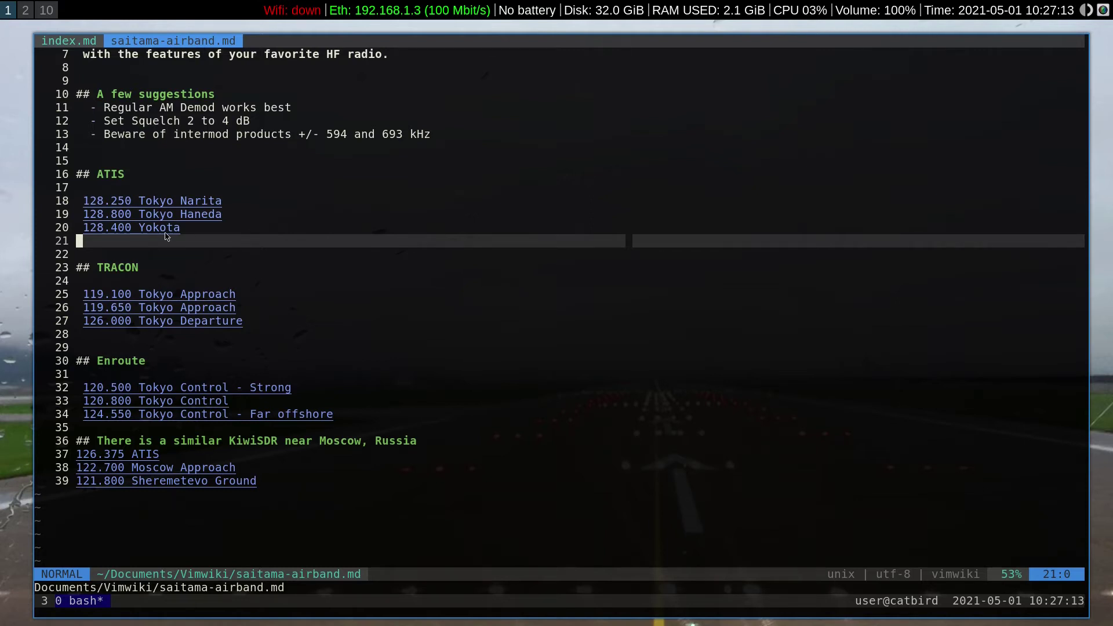
pyautogui.click(168, 229)
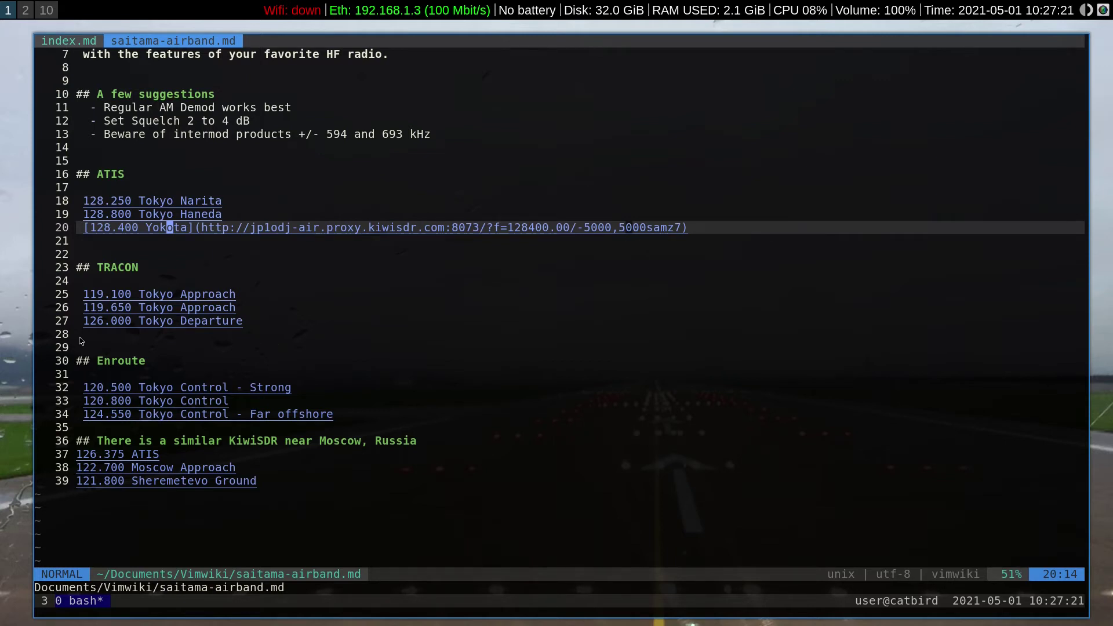
pyautogui.moveTo(85, 346); pyautogui.dragTo(85, 342)
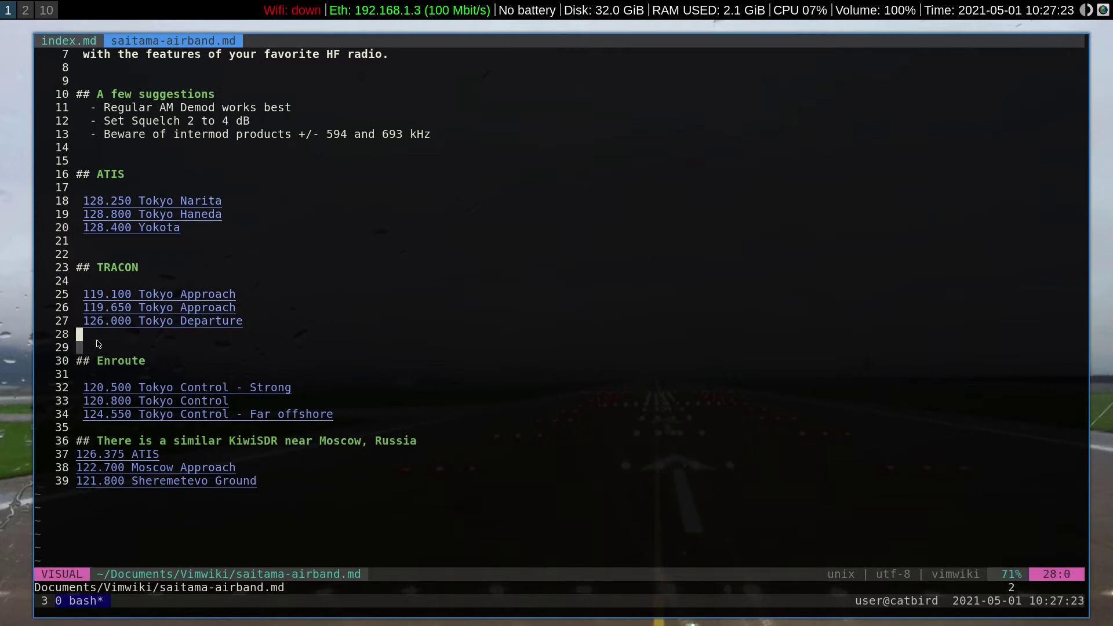
pyautogui.click(96, 338)
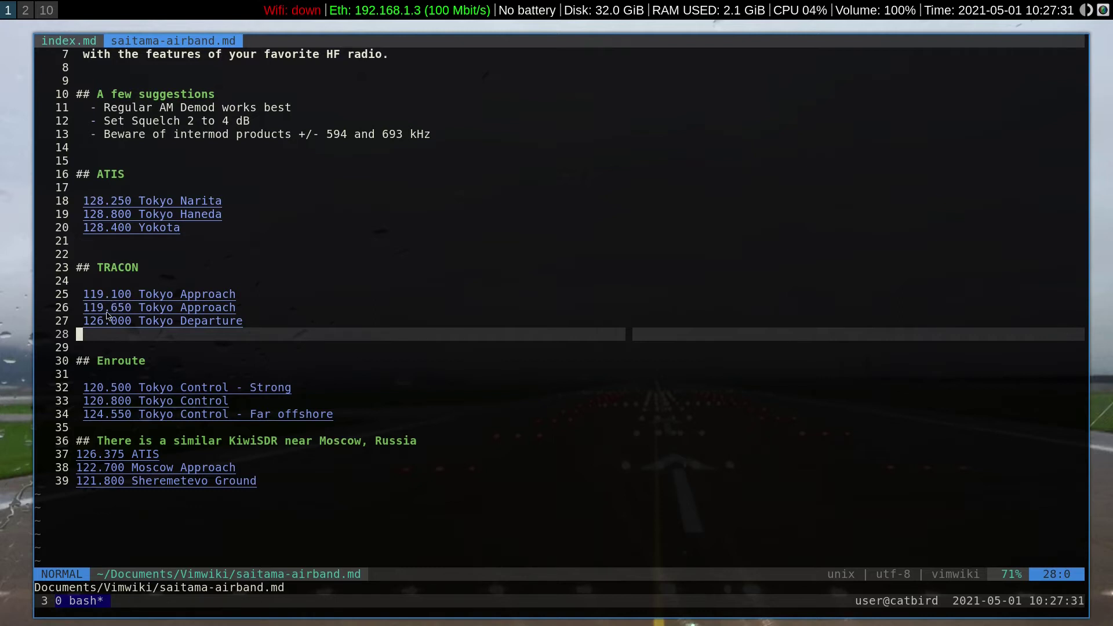
pyautogui.click(104, 346)
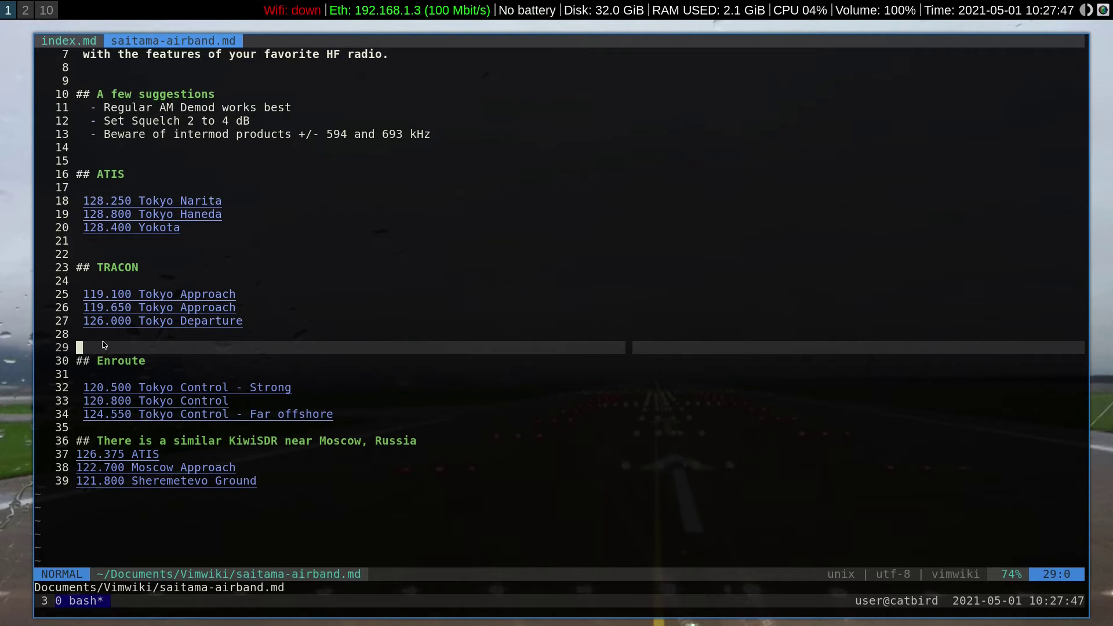
# - Open the 128.800 Tokyo Haneda ATIS link from the airband note in the KiwiSDR receiver and collapse its audio settings
pyautogui.click(101, 374)
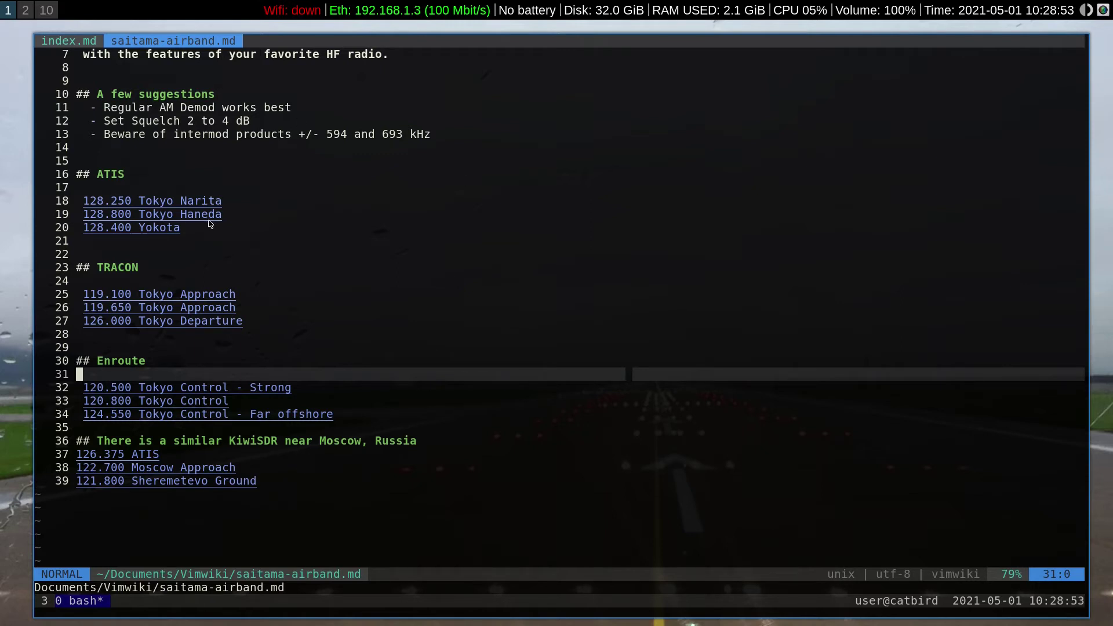
pyautogui.click(156, 216)
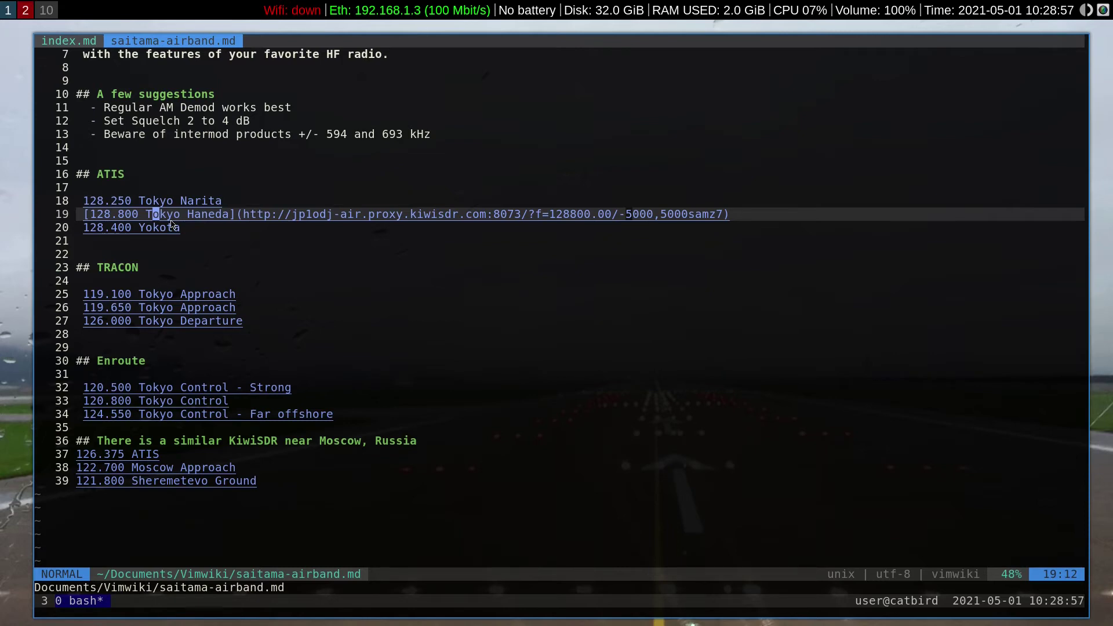
pyautogui.click(26, 10)
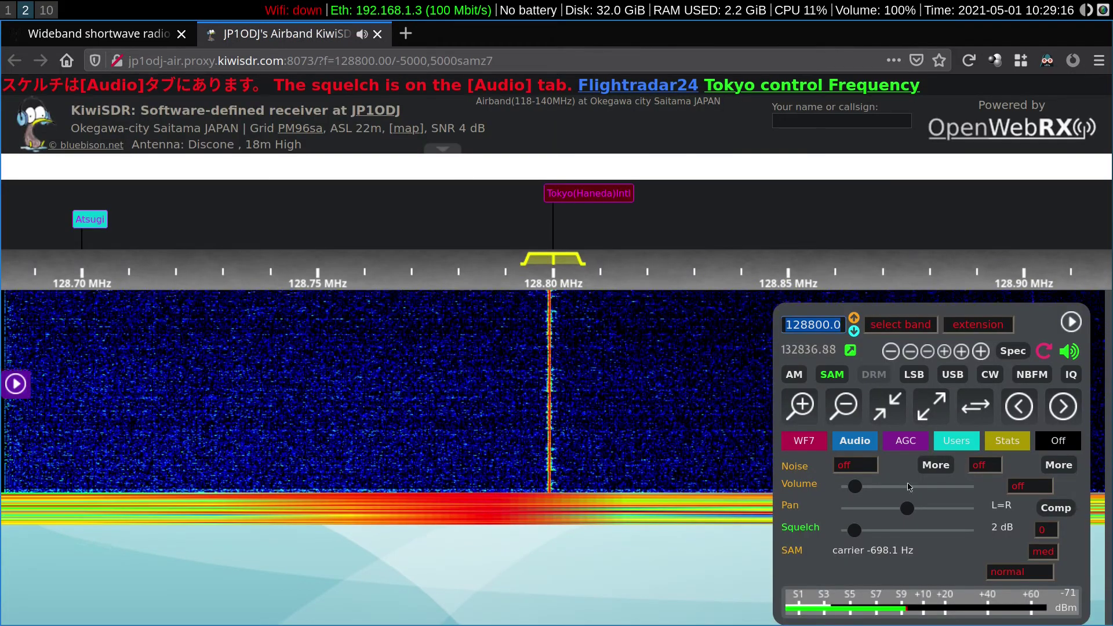
pyautogui.click(1073, 444)
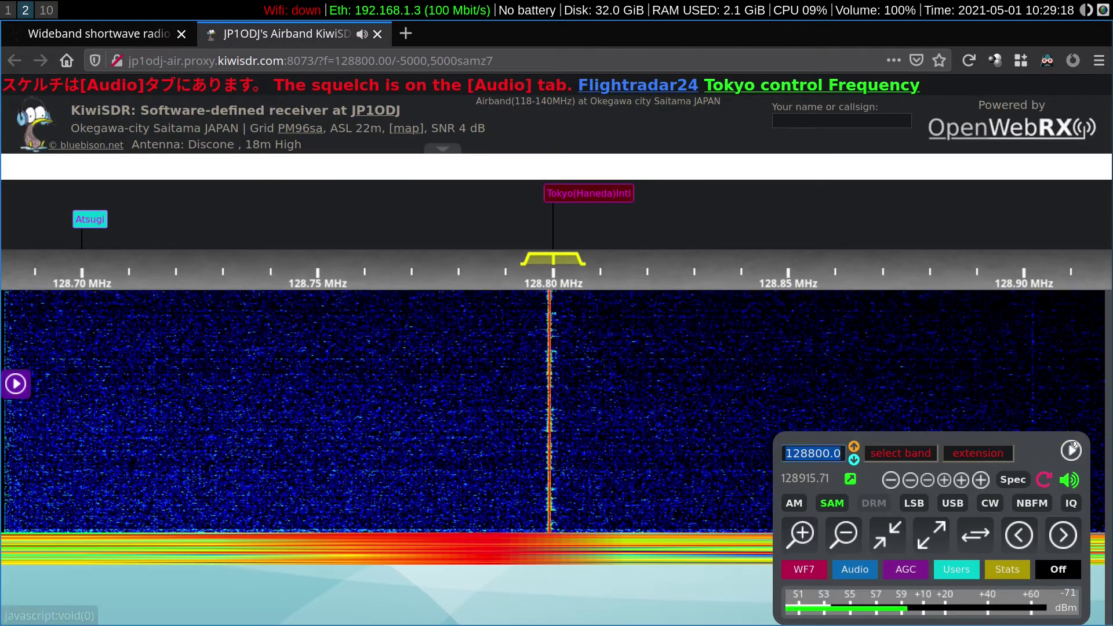
# - Expand the receiver page's header to examine the Tokyo control sector frequency map, and collapse it again
pyautogui.click(843, 453)
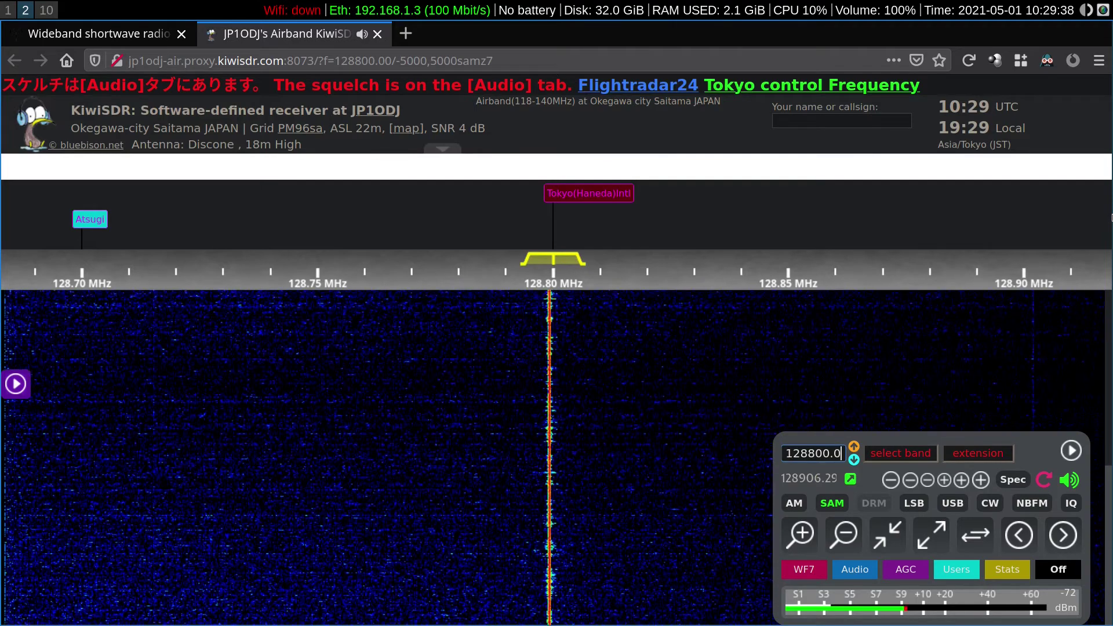
pyautogui.click(445, 149)
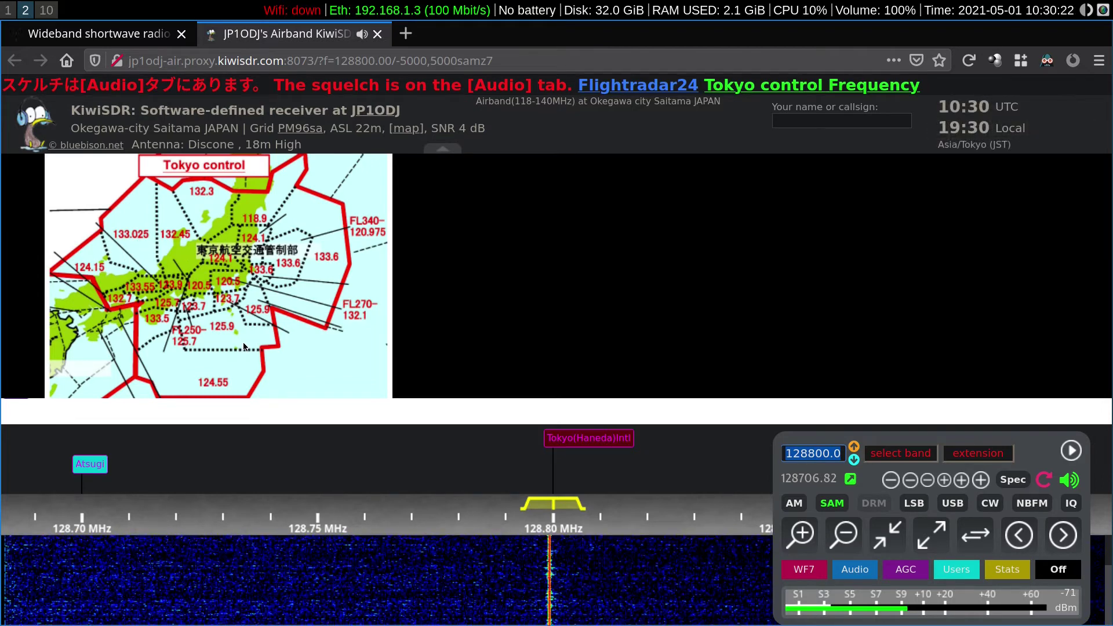
pyautogui.click(445, 150)
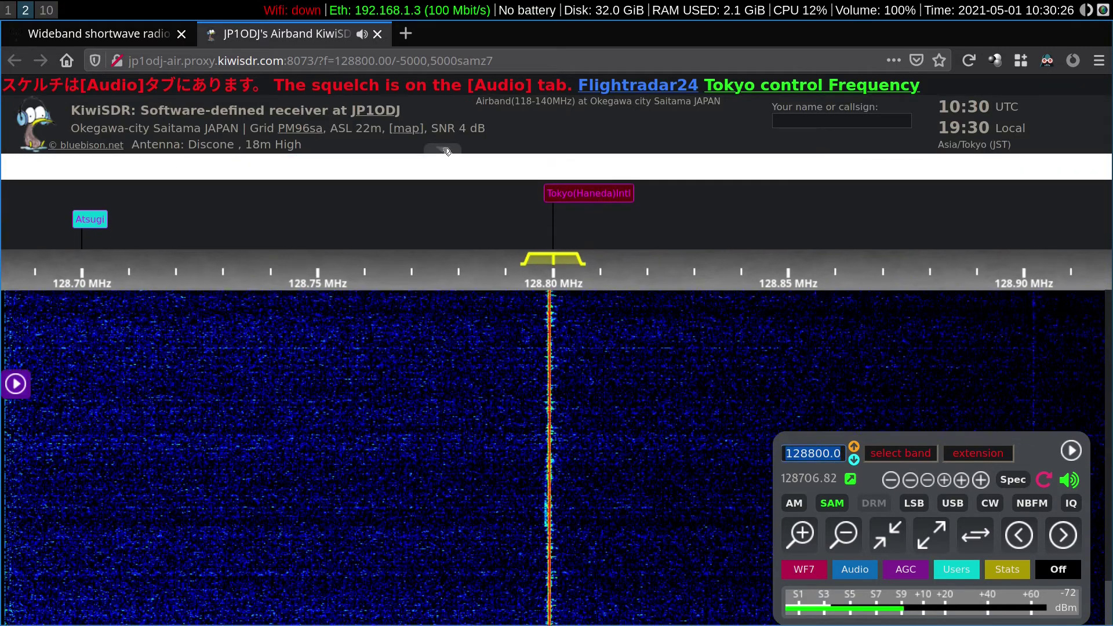
# - Check the ATIS list in the airband note and tune the receiver to the Yokota frequency, 128400 kHz
pyautogui.click(9, 11)
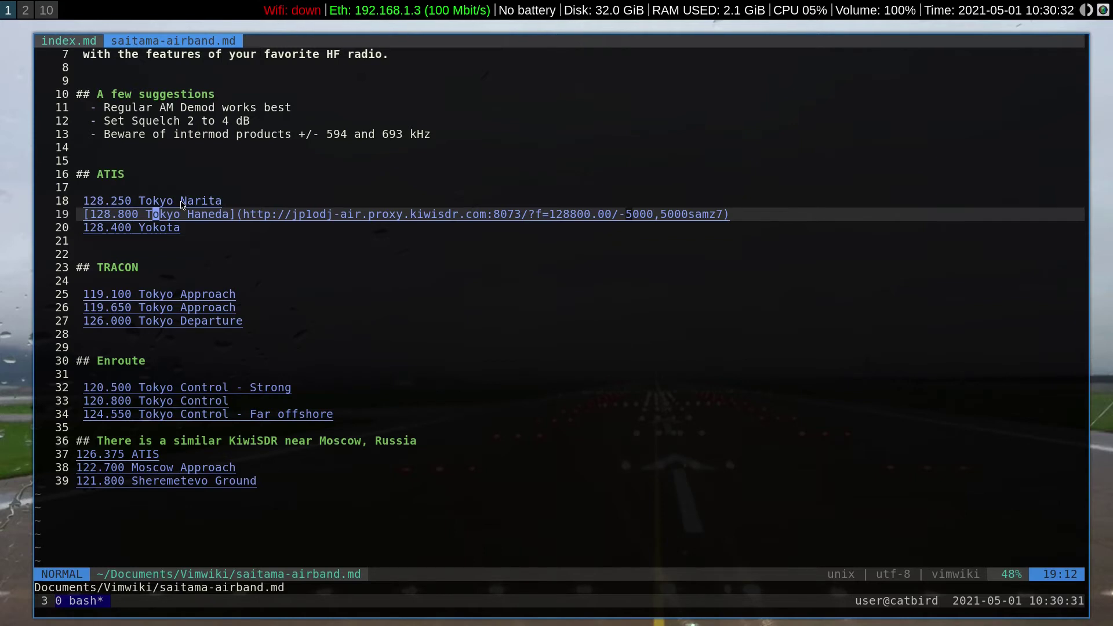
pyautogui.click(26, 11)
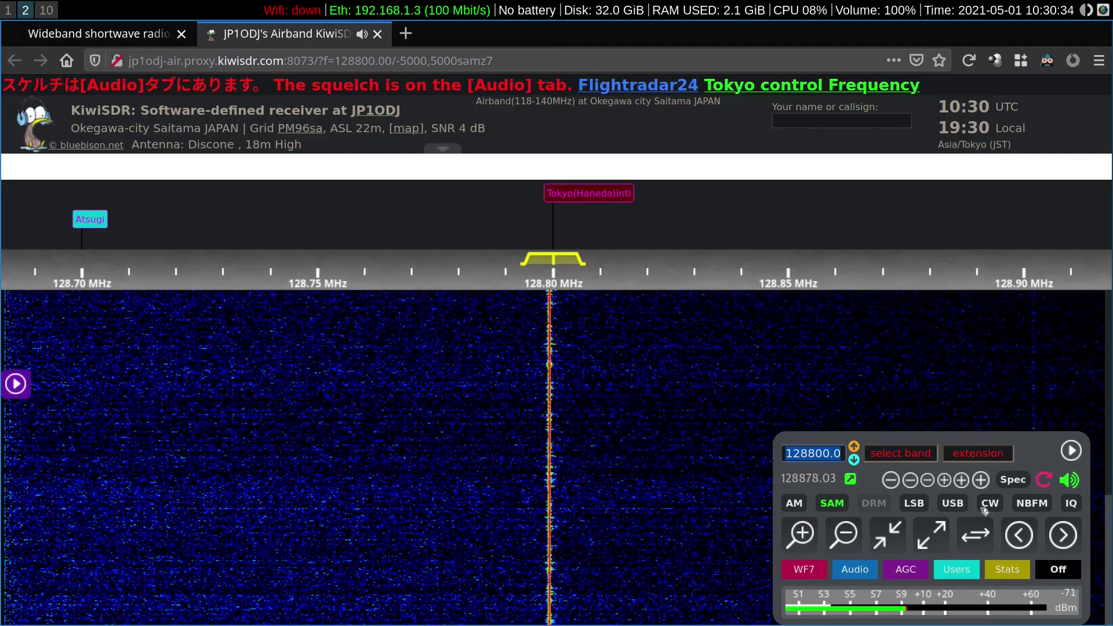
pyautogui.click(844, 453)
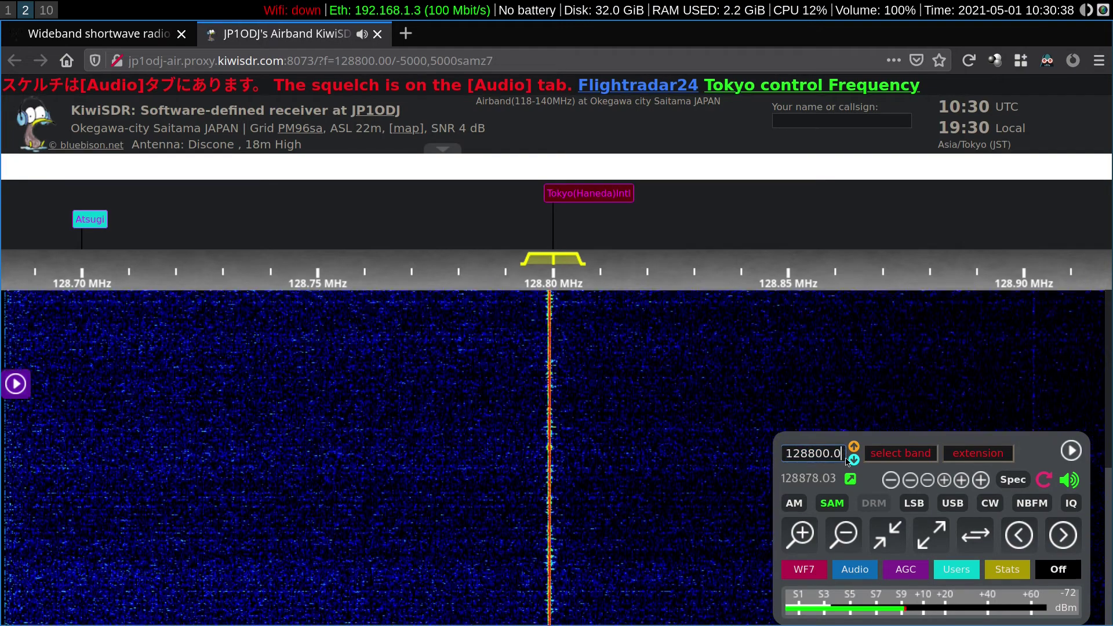
pyautogui.press('BackSpace')
pyautogui.press('BackSpace')
pyautogui.press('BackSpace')
pyautogui.press('BackSpace')
pyautogui.press('BackSpace')
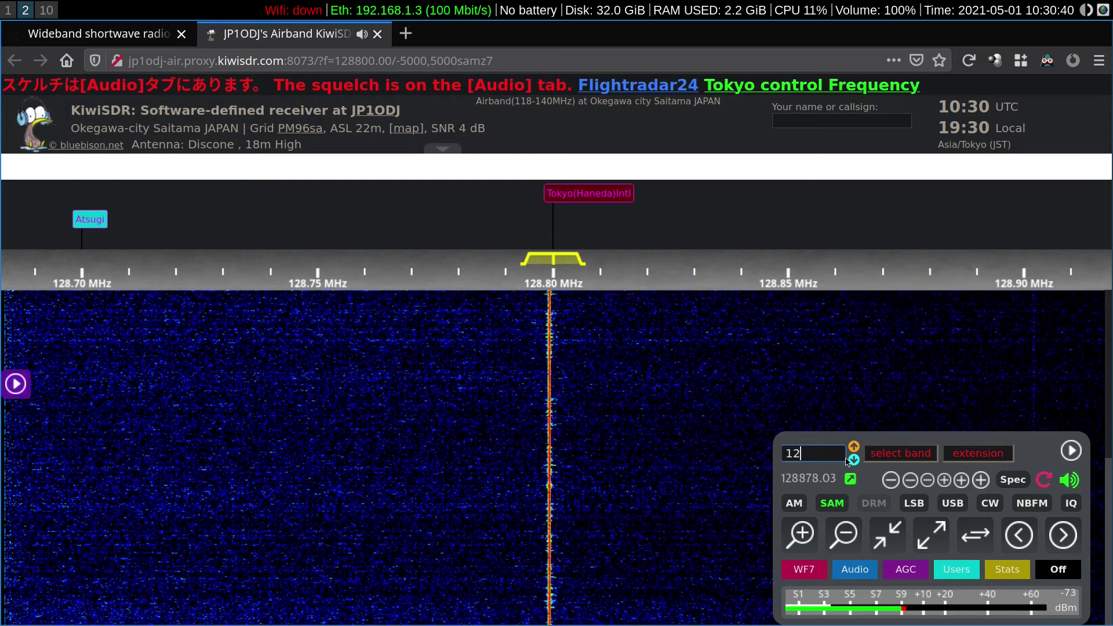
pyautogui.write('8')
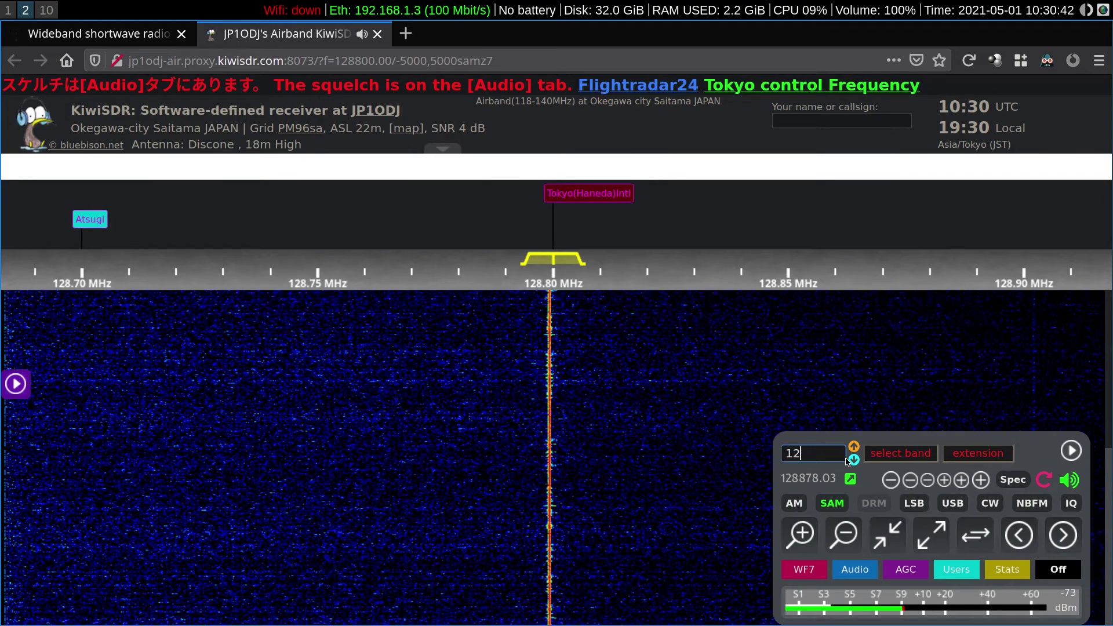
pyautogui.write('400')
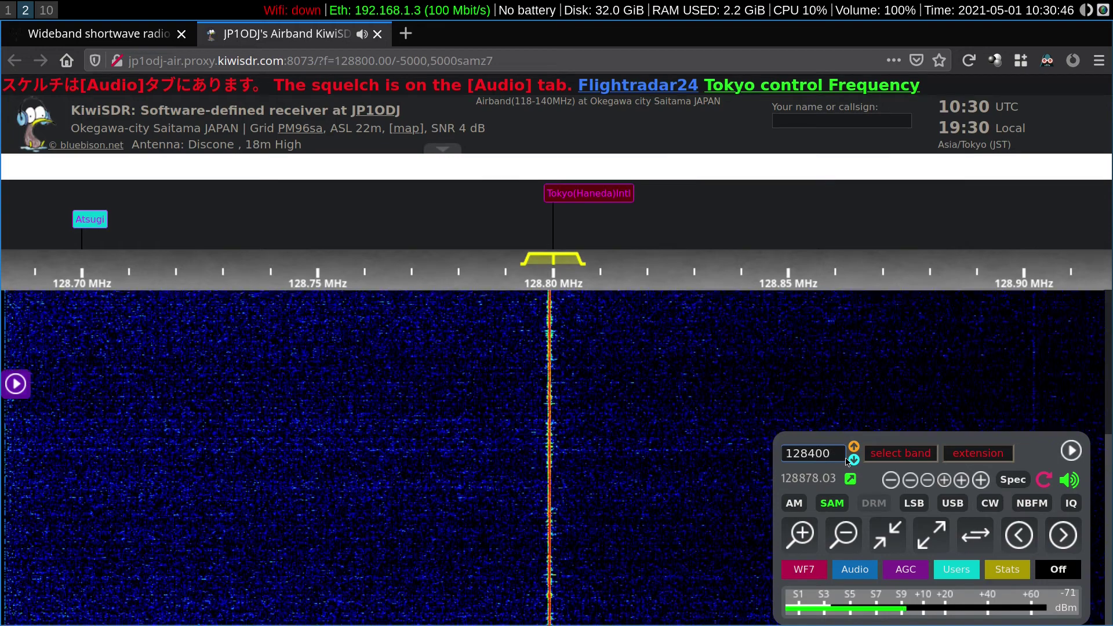
pyautogui.press('Return')
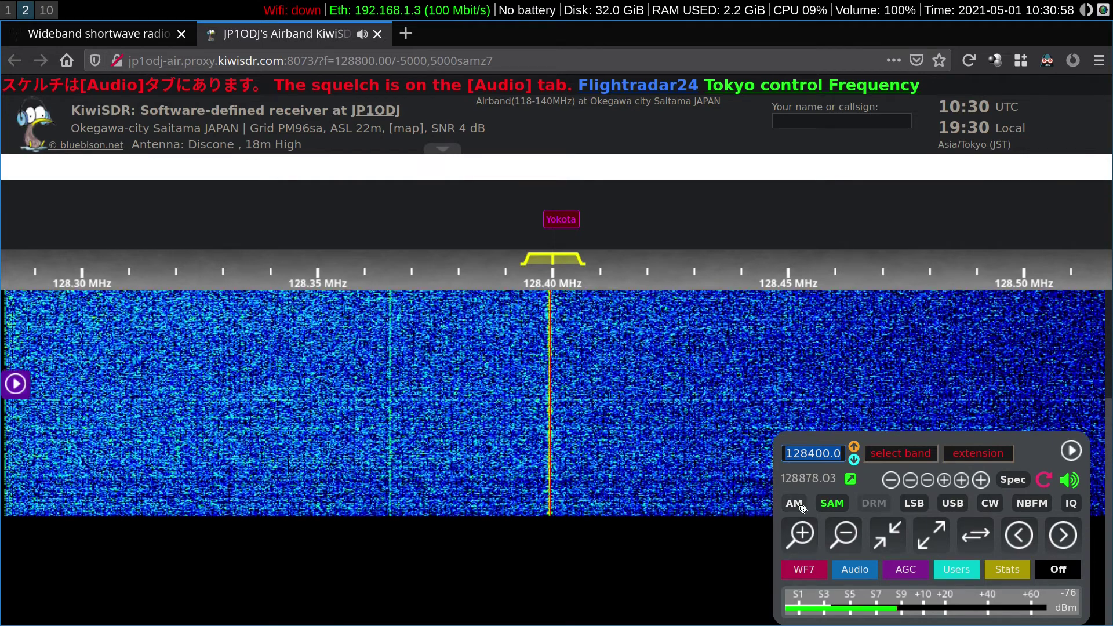
# - Switch the demodulation mode to AM and widen the waterfall around Yokota to span about 128.0 to 128.8 MHz
pyautogui.click(795, 503)
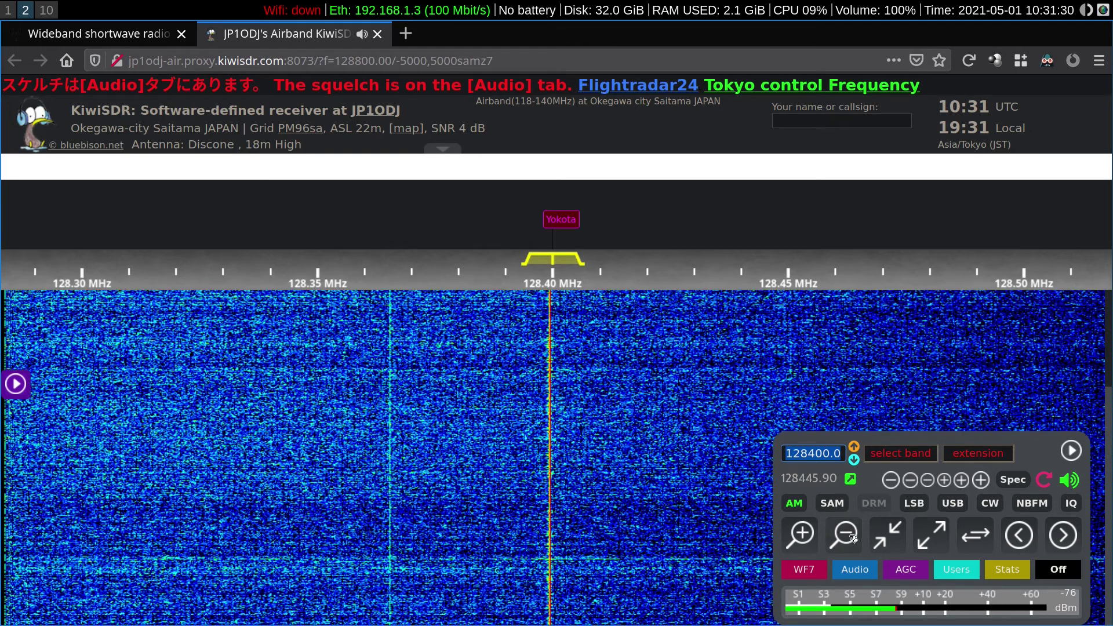
pyautogui.click(849, 536)
pyautogui.click(852, 537)
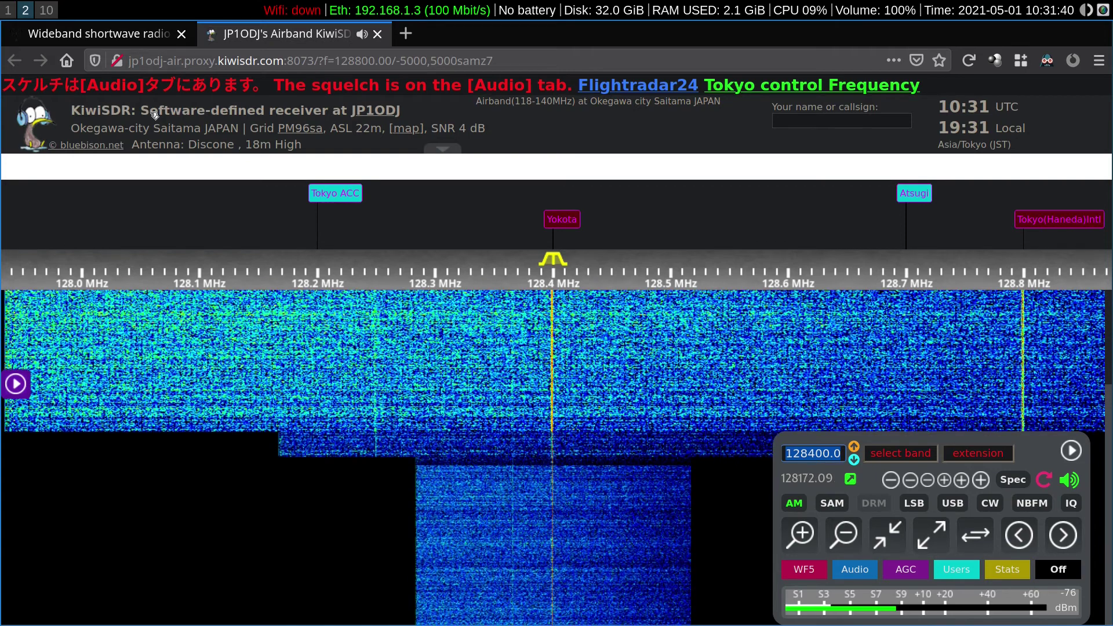
pyautogui.click(13, 9)
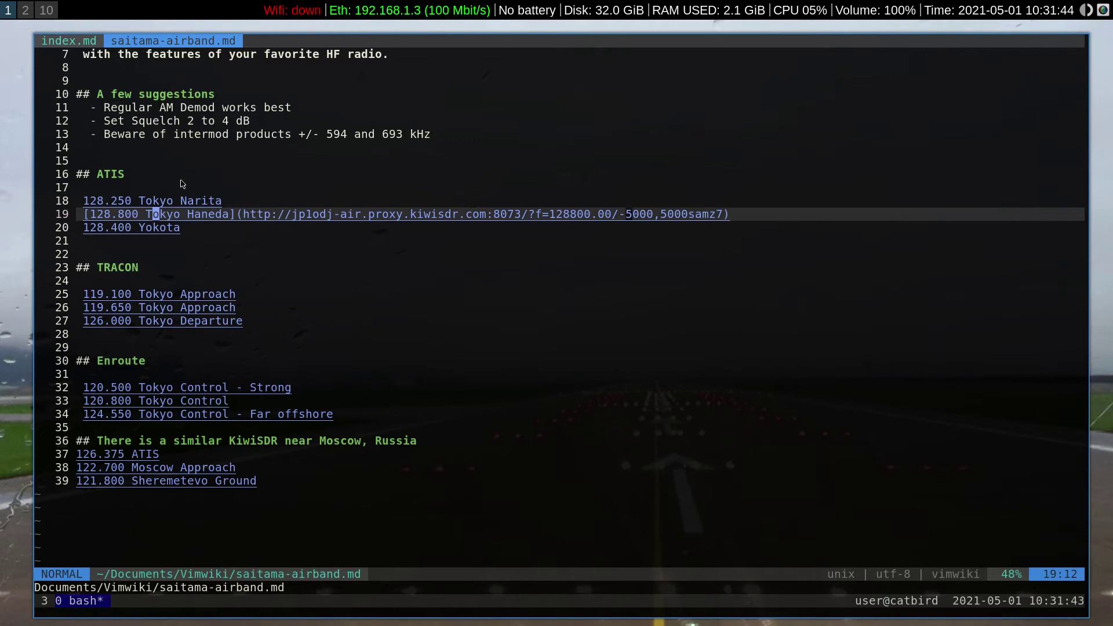
pyautogui.press('Return')
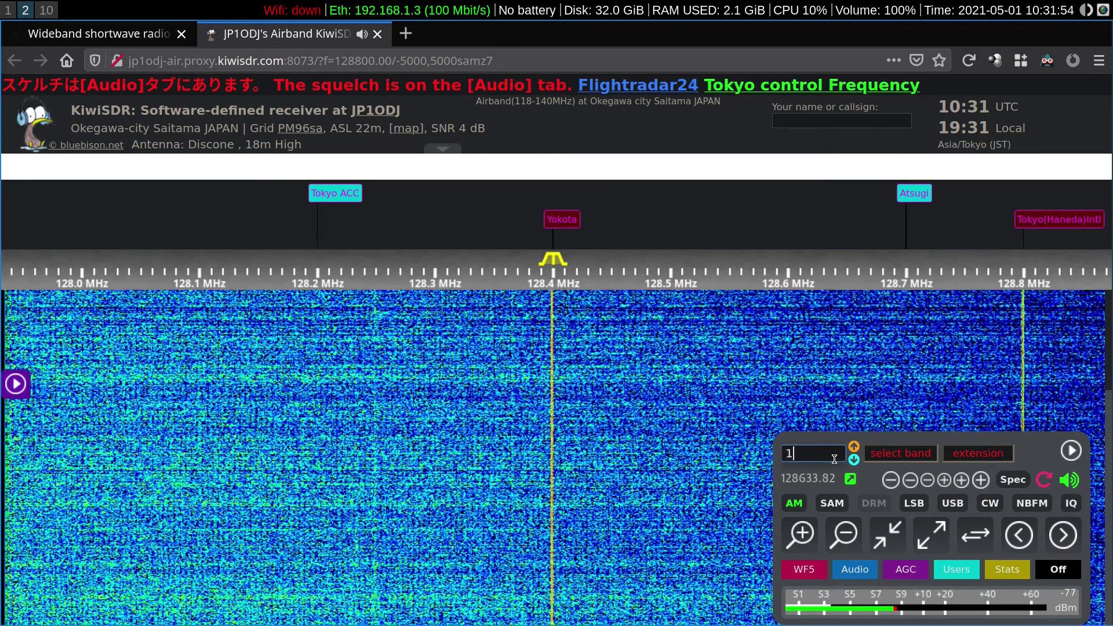
pyautogui.write('82')
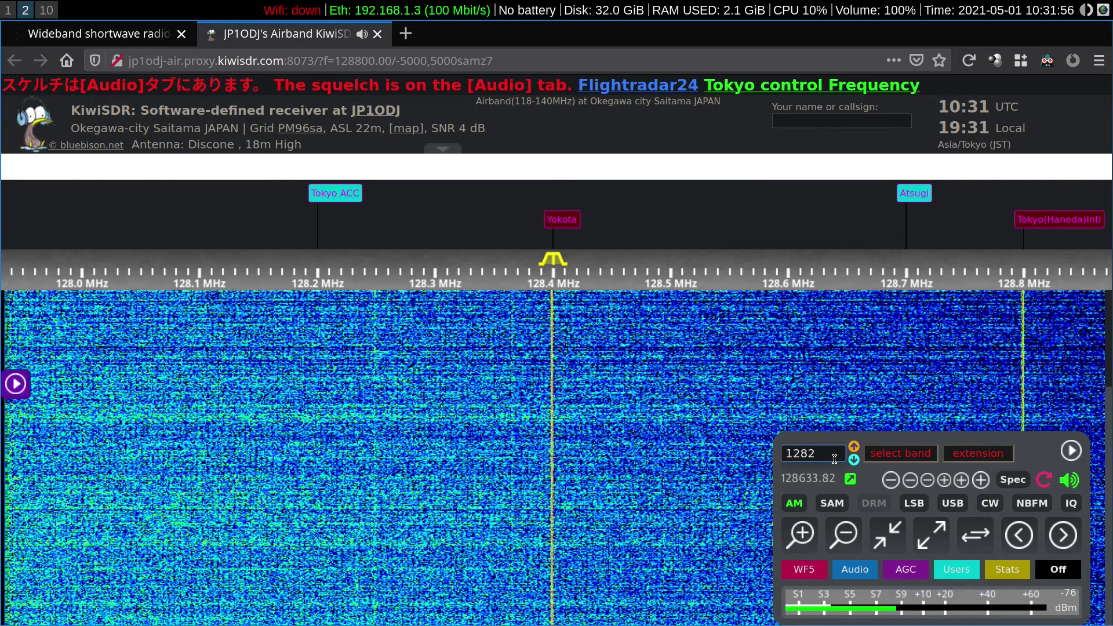
pyautogui.write('500')
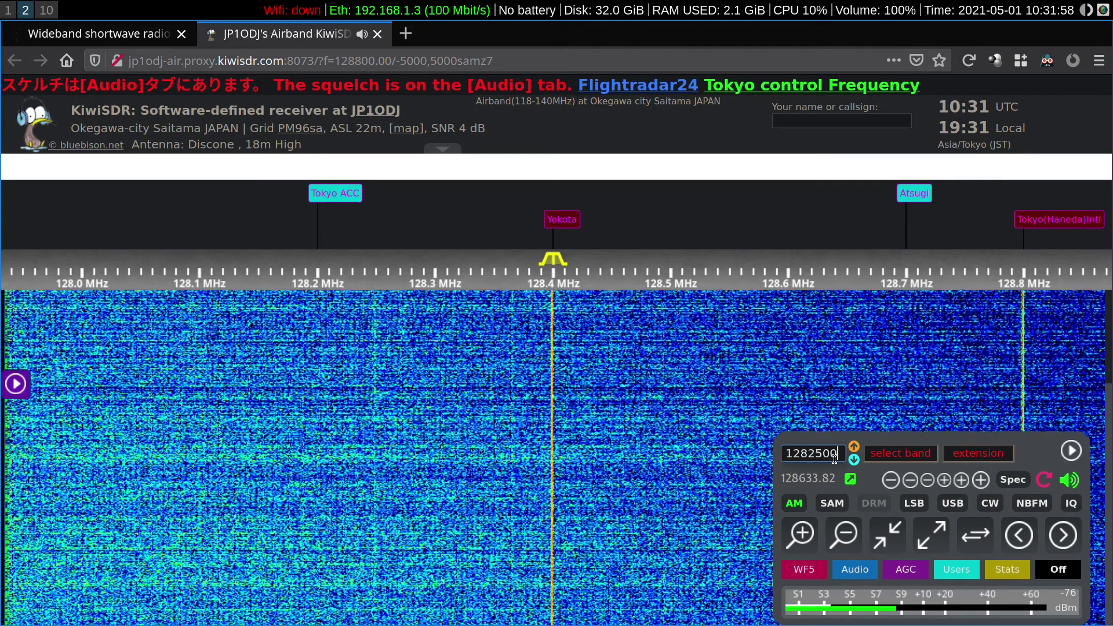
pyautogui.press('Return')
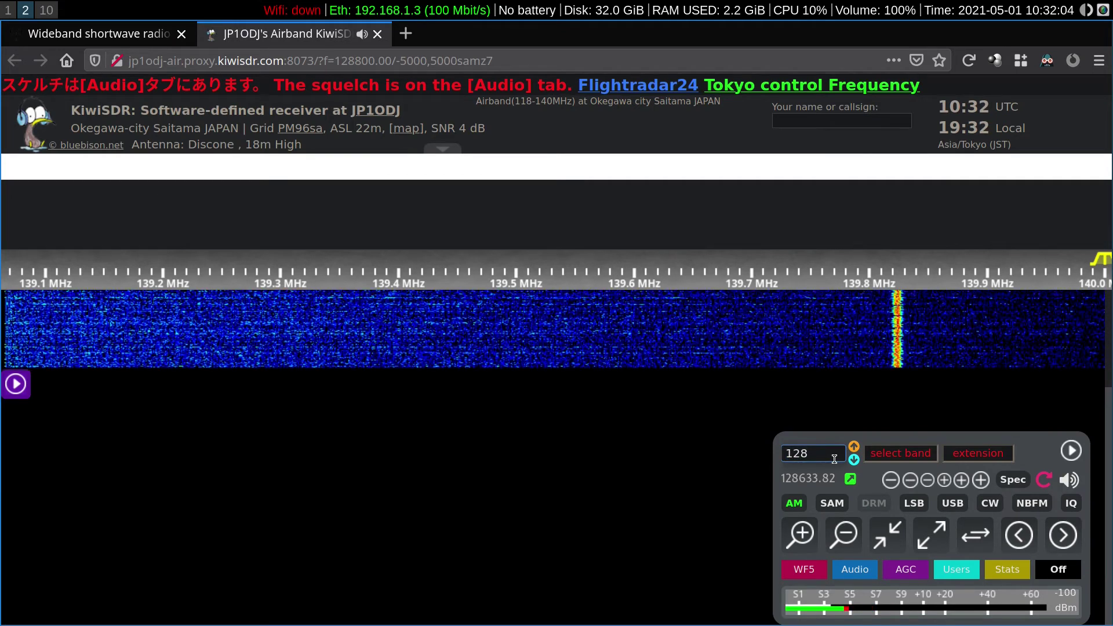
# - Tune the receiver to 128250 kHz for the Tokyo Narita ATIS and inspect its signal in the waterfall close up
pyautogui.write('128250')
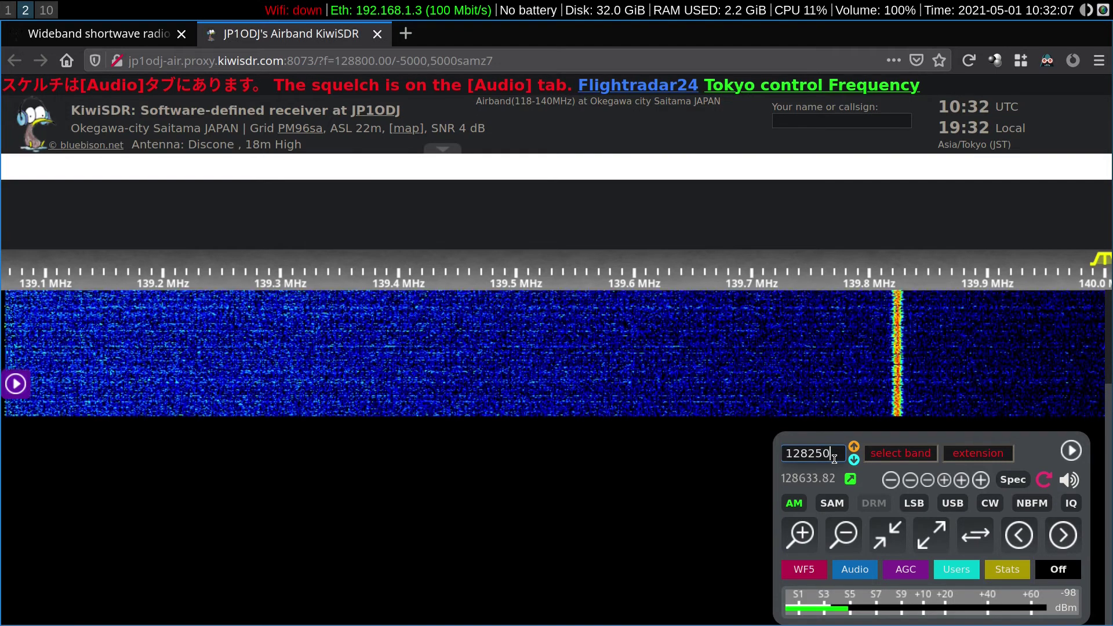
pyautogui.press('Return')
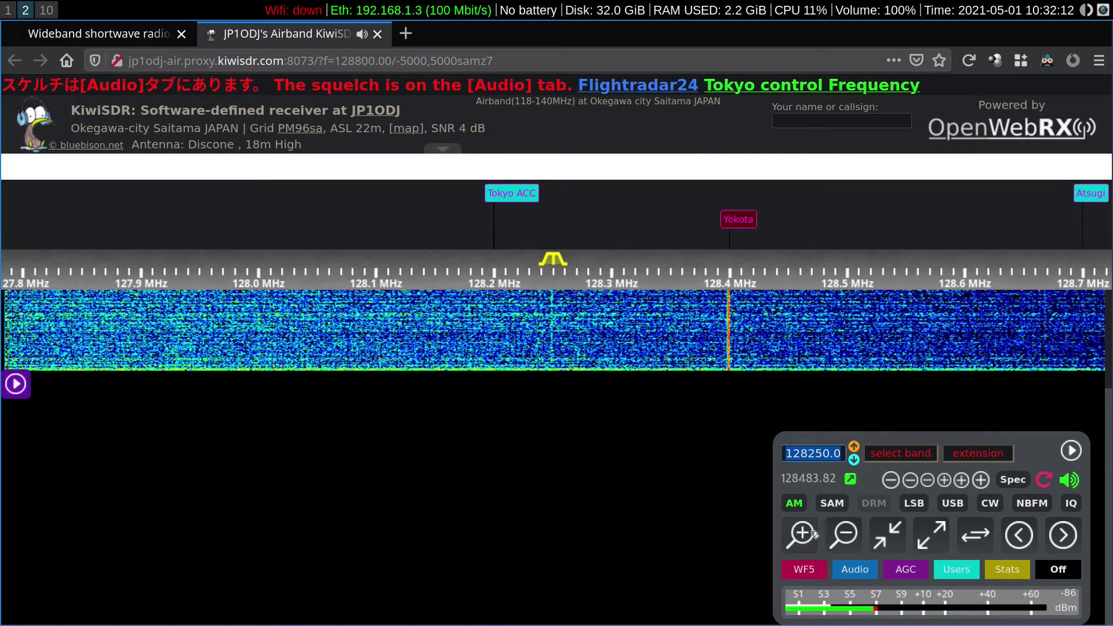
pyautogui.click(803, 537)
pyautogui.click(803, 536)
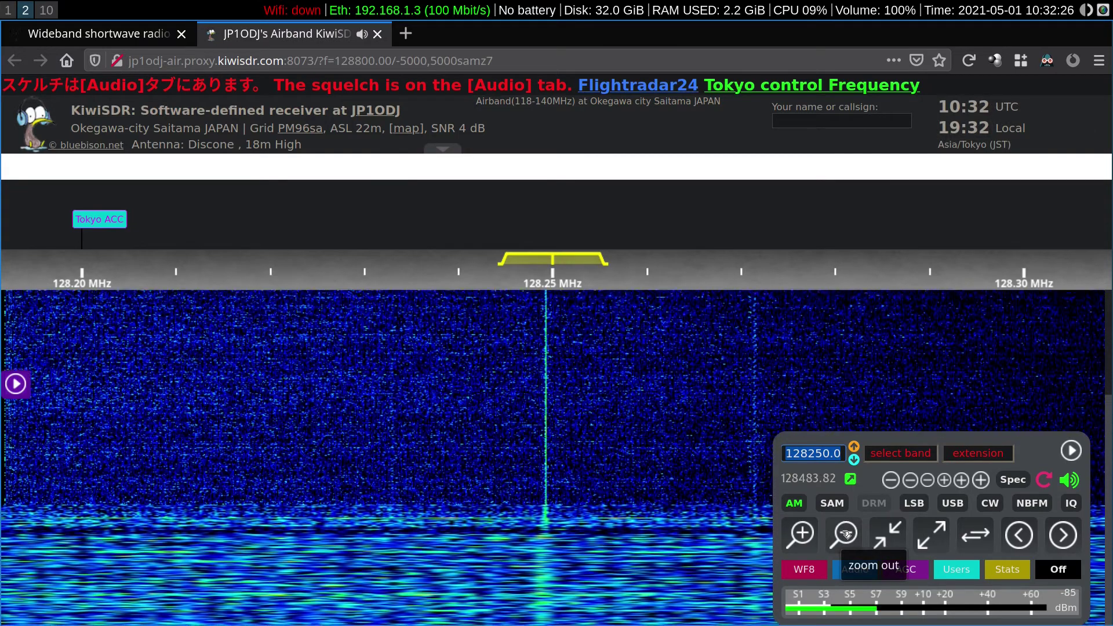
pyautogui.click(845, 534)
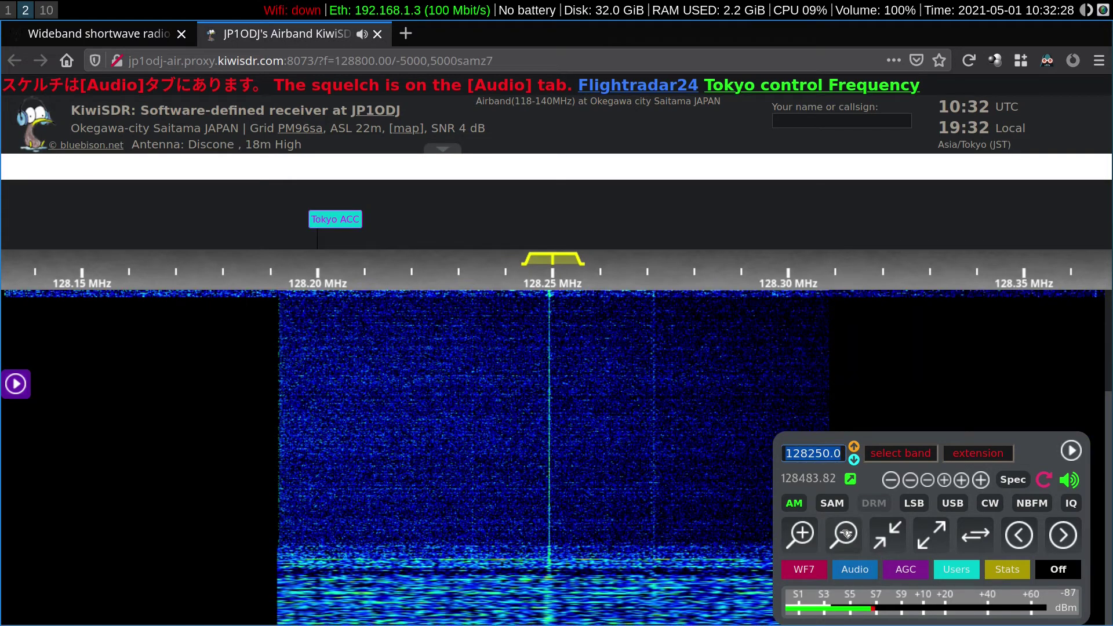
pyautogui.click(845, 534)
pyautogui.click(846, 534)
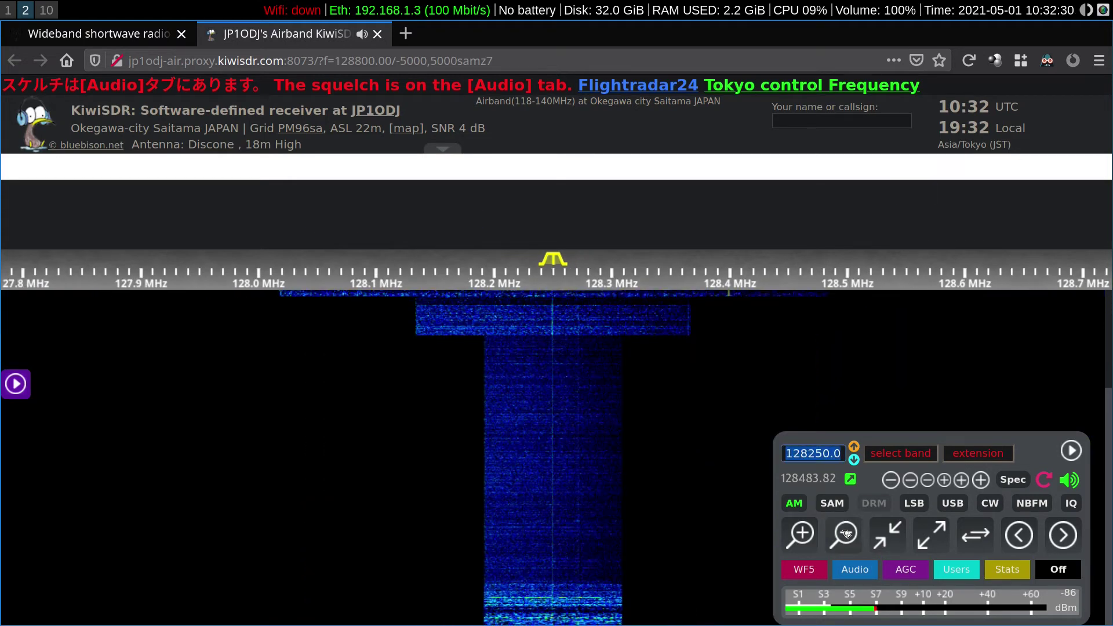
# - Check the Enroute list in the airband note and tune the receiver to the strong Tokyo Control frequency, 120500 kHz
pyautogui.click(6, 11)
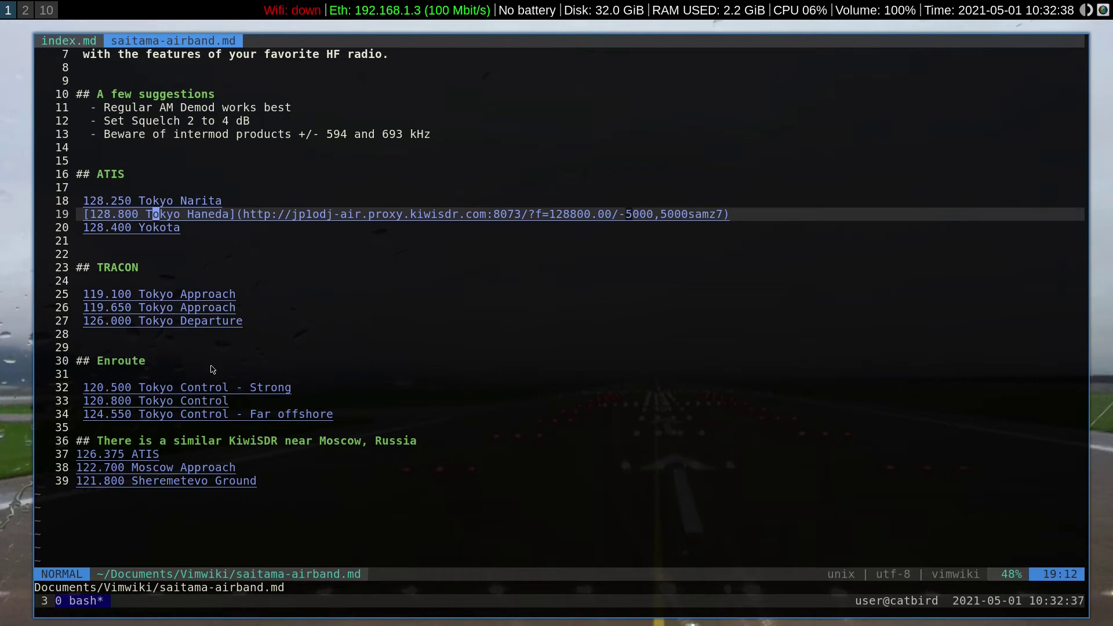
pyautogui.click(25, 10)
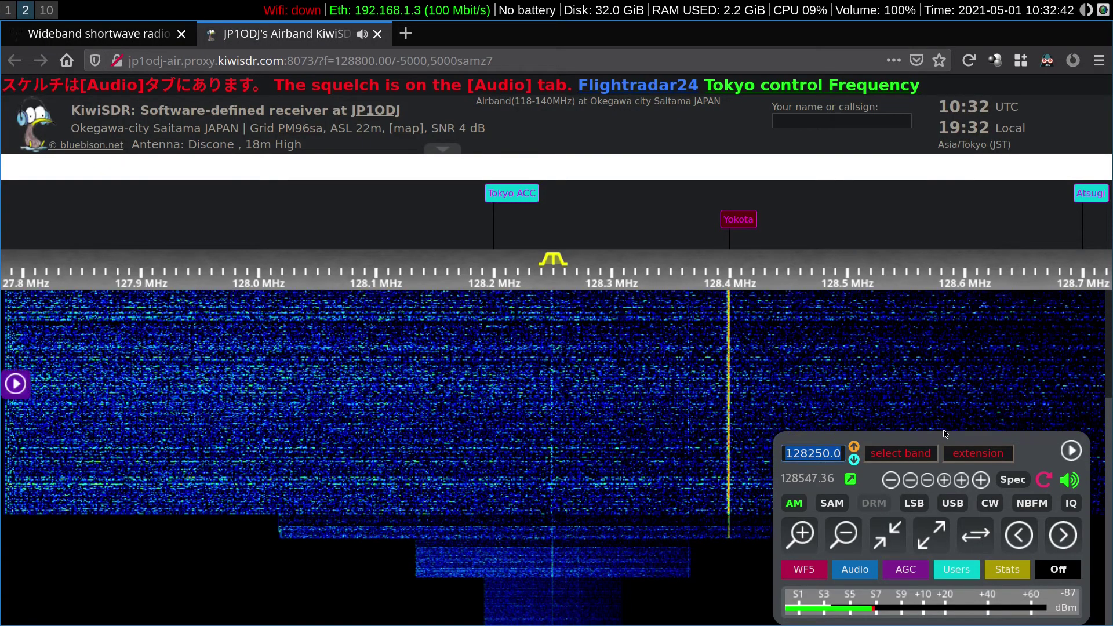
pyautogui.write('12')
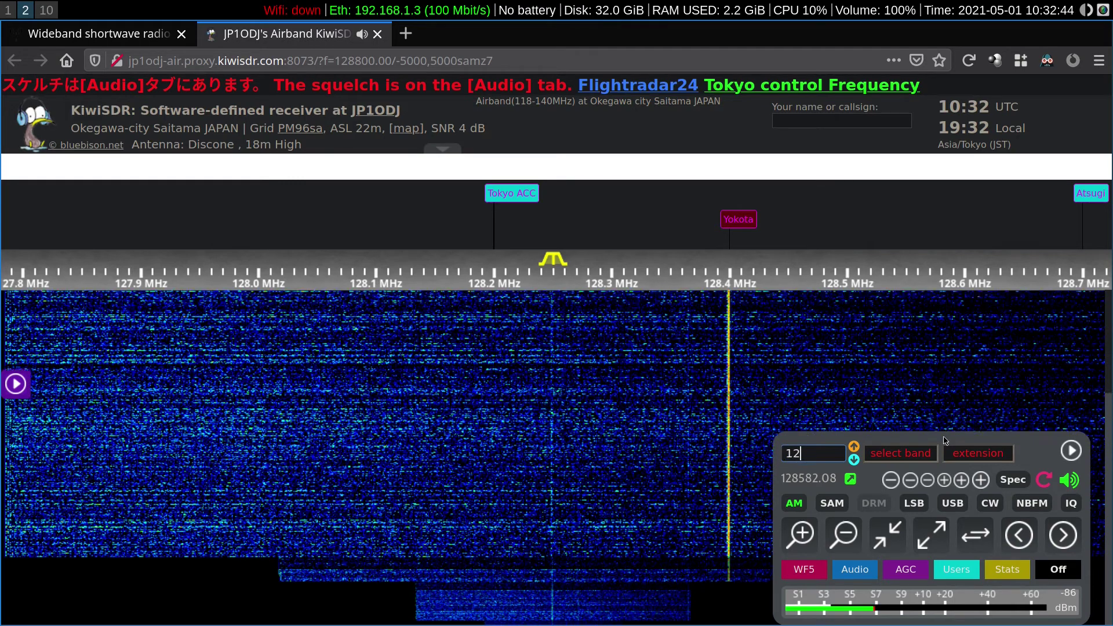
pyautogui.write('0500')
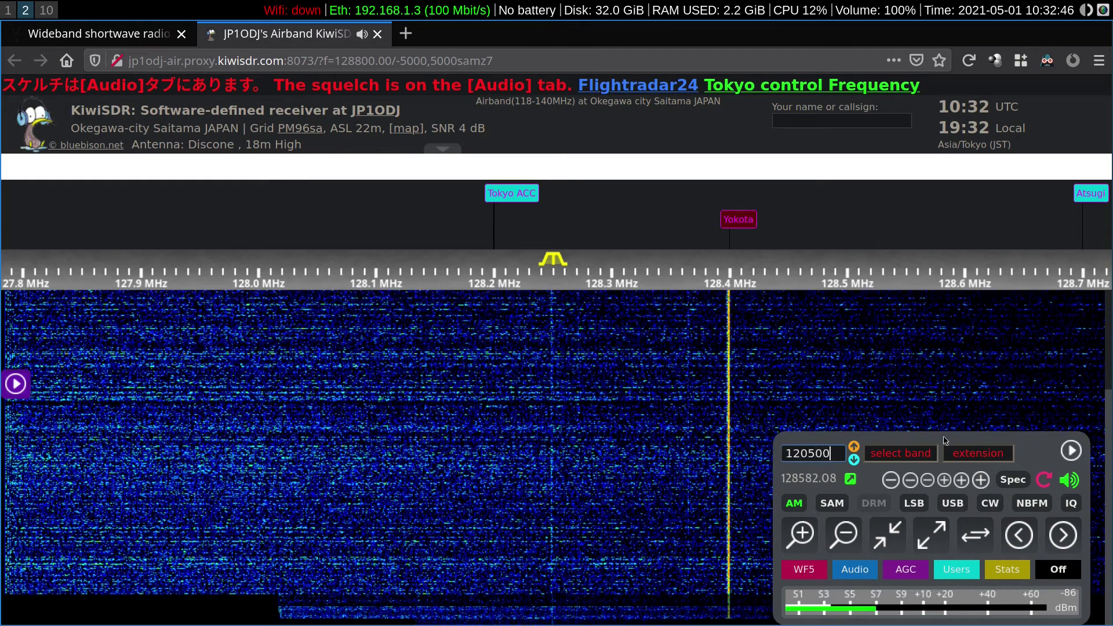
pyautogui.press('Return')
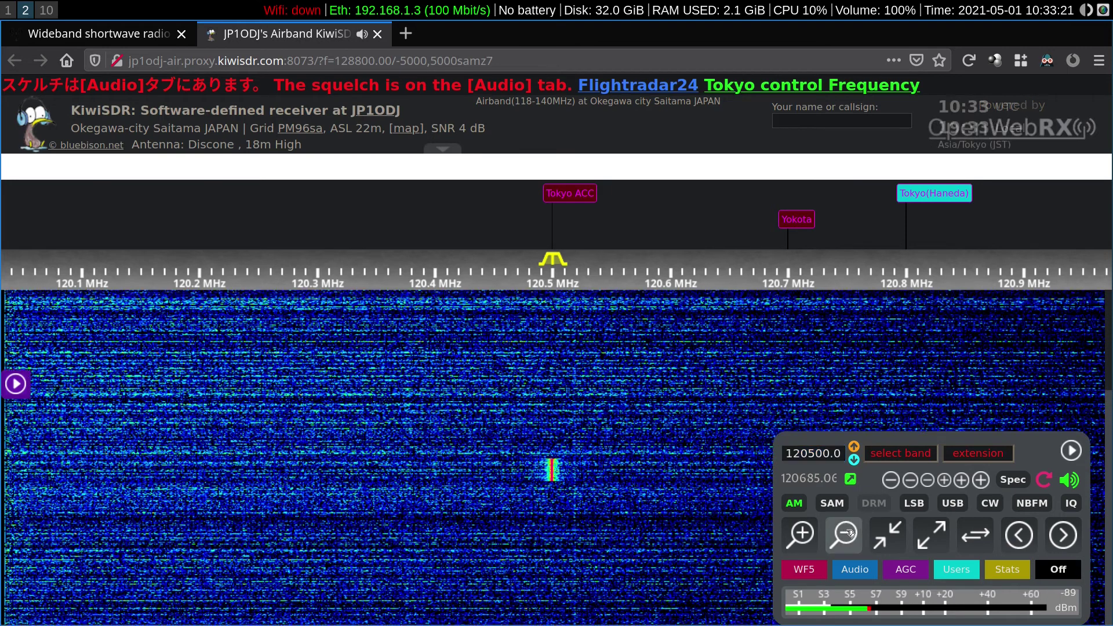
# - Zoom the waterfall out to about 117 to 124 MHz to survey airband activity, and recheck the note's frequency lists
pyautogui.click(849, 533)
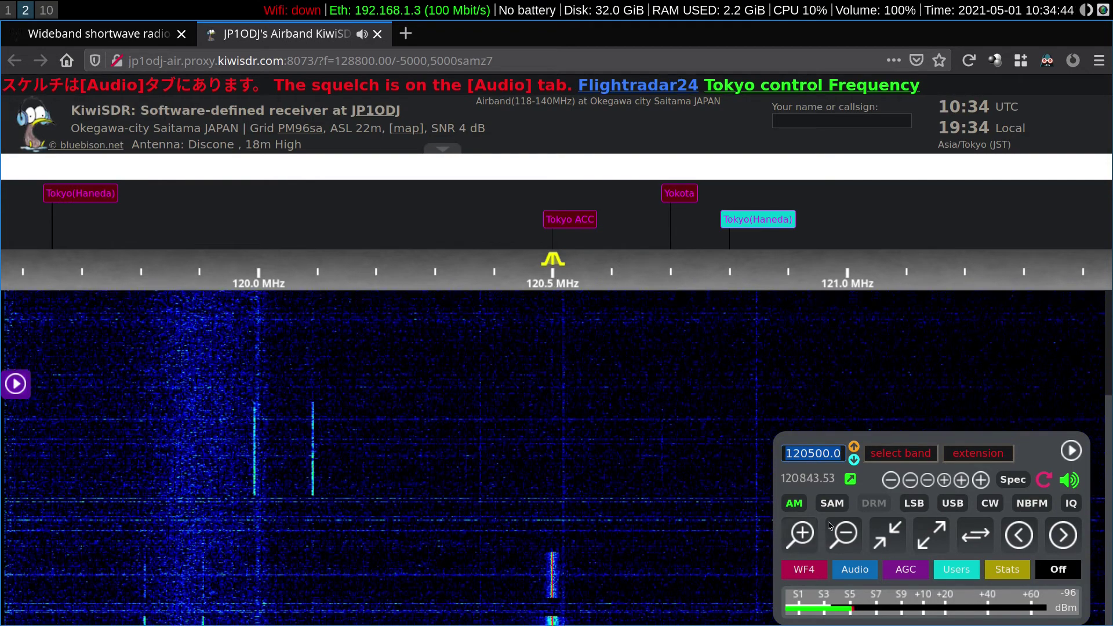
pyautogui.click(844, 535)
pyautogui.click(844, 536)
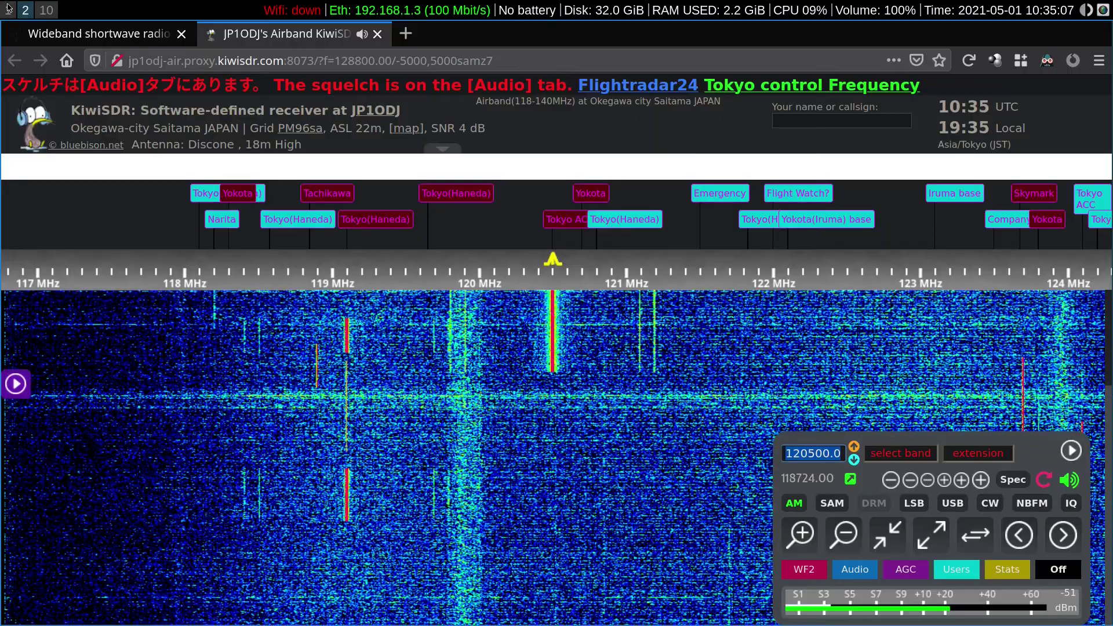
pyautogui.click(8, 9)
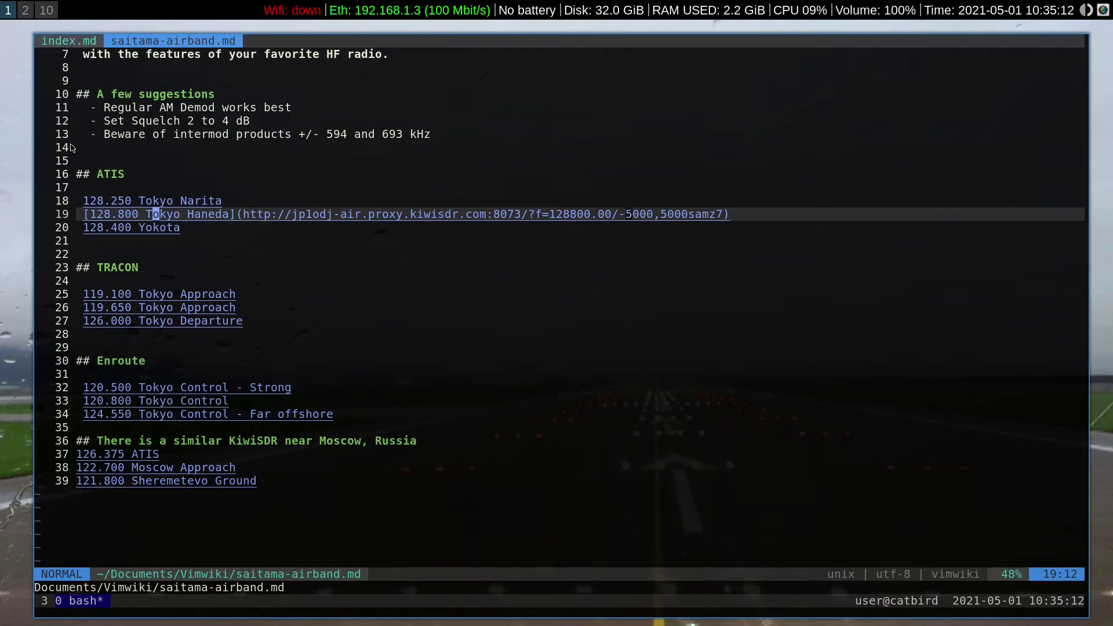
pyautogui.click(32, 8)
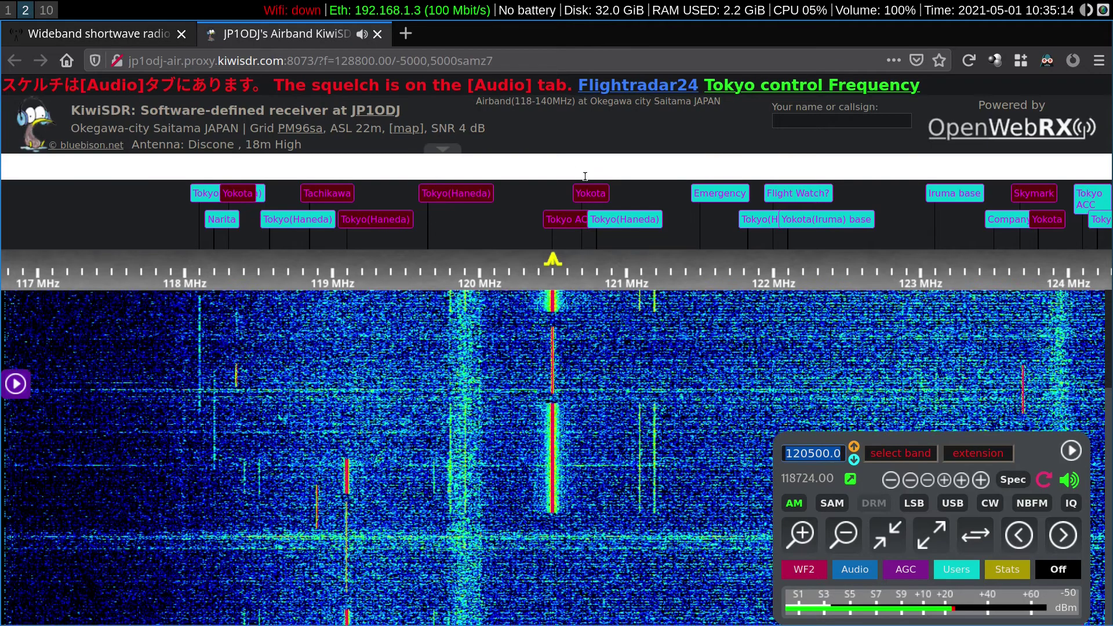
# - Tune the receiver to 119100 kHz for Tokyo Approach and magnify its waterfall signal, fine-tuning onto the carrier at 119099.2 kHz
pyautogui.write('1')
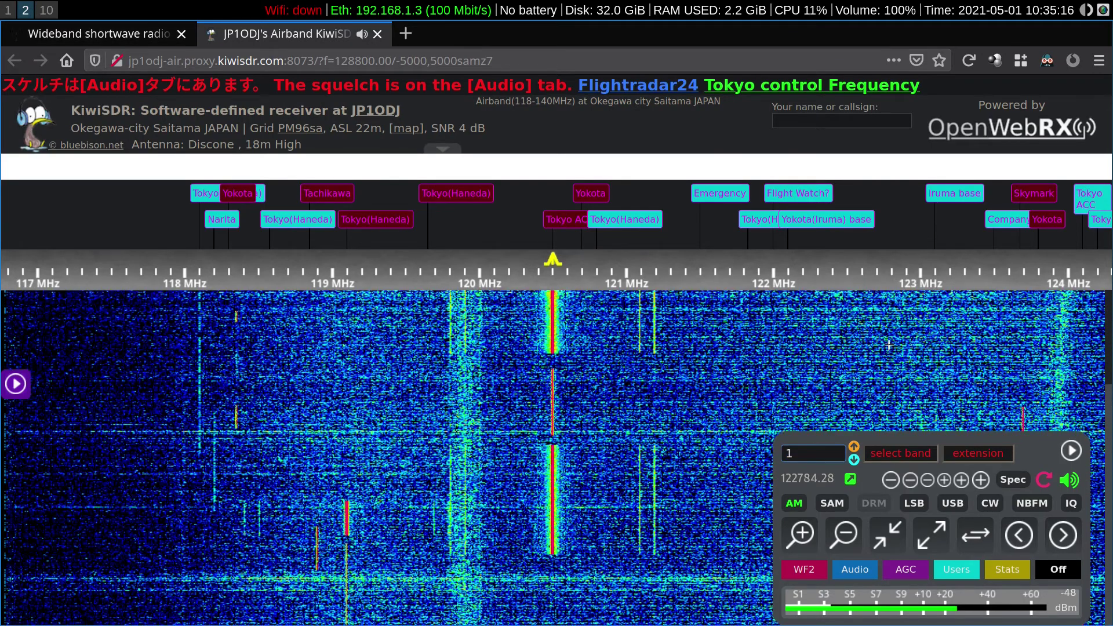
pyautogui.write('19100')
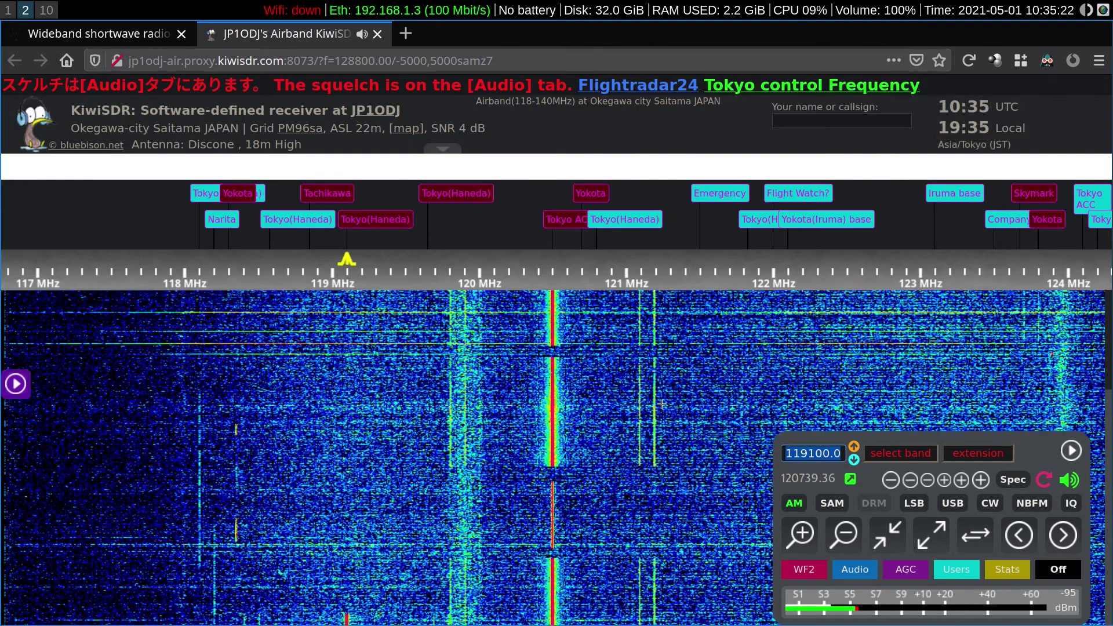
pyautogui.moveTo(608, 449); pyautogui.dragTo(736, 355)
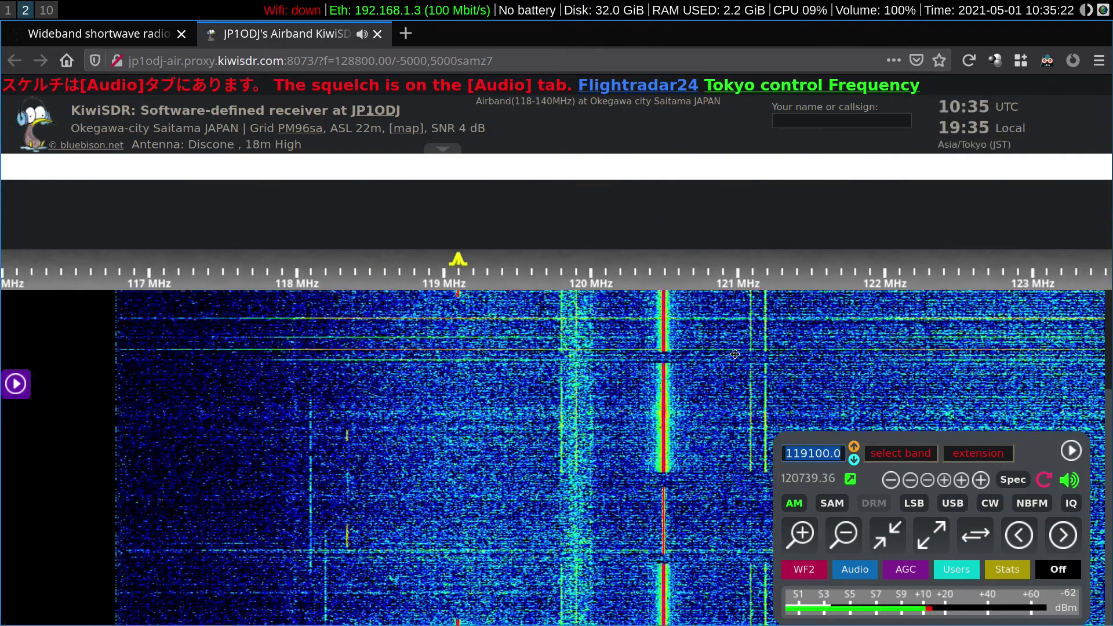
pyautogui.click(801, 540)
pyautogui.click(802, 538)
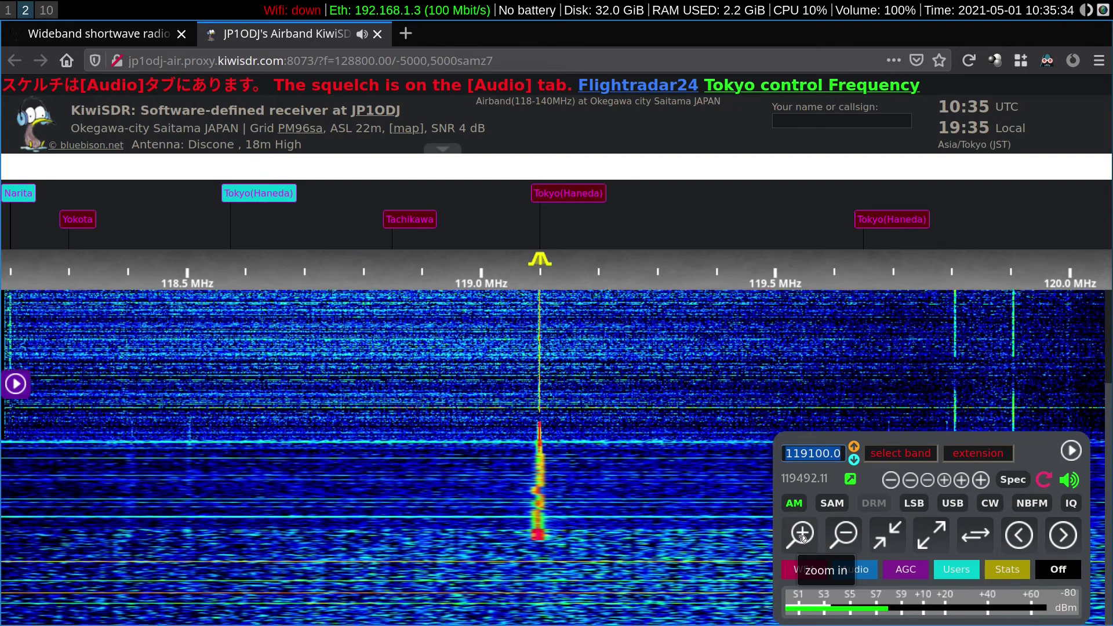
pyautogui.click(802, 537)
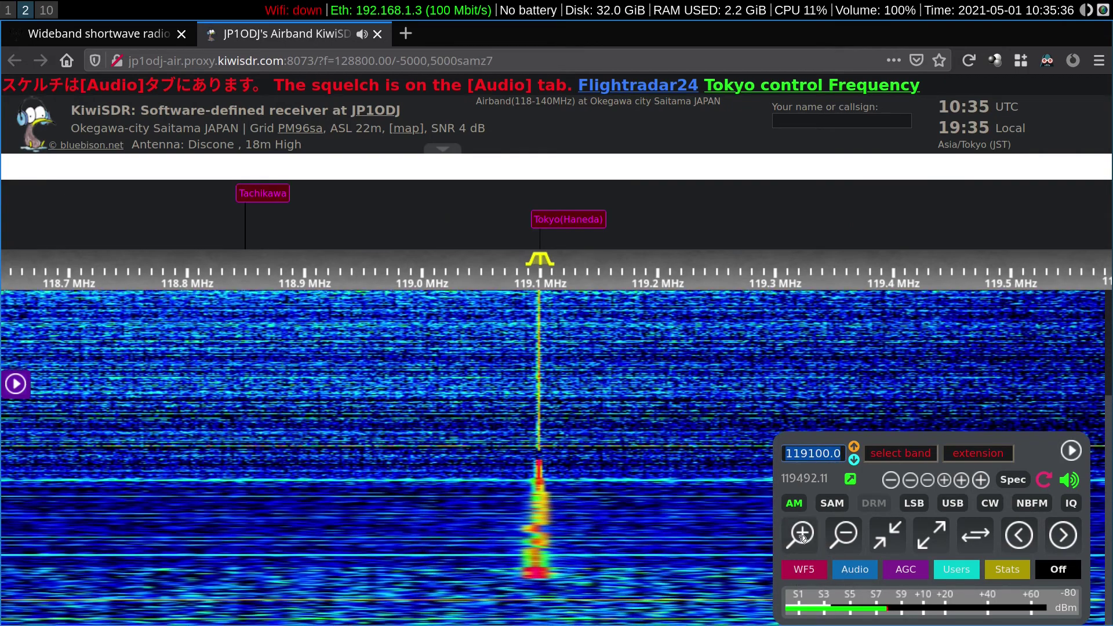
pyautogui.click(802, 537)
pyautogui.click(802, 537)
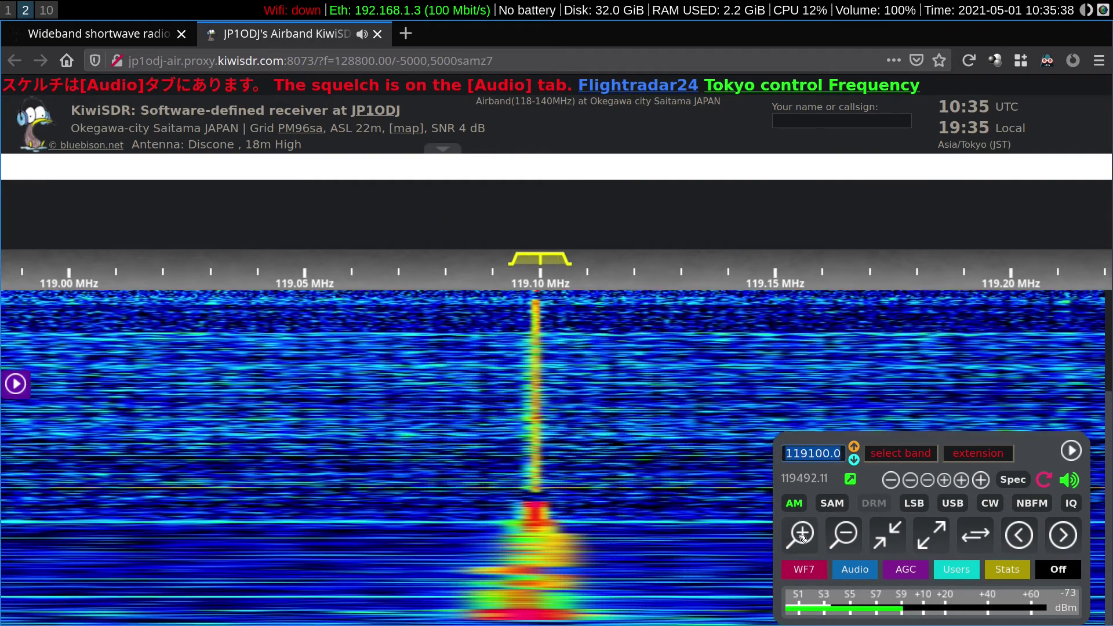
pyautogui.click(802, 536)
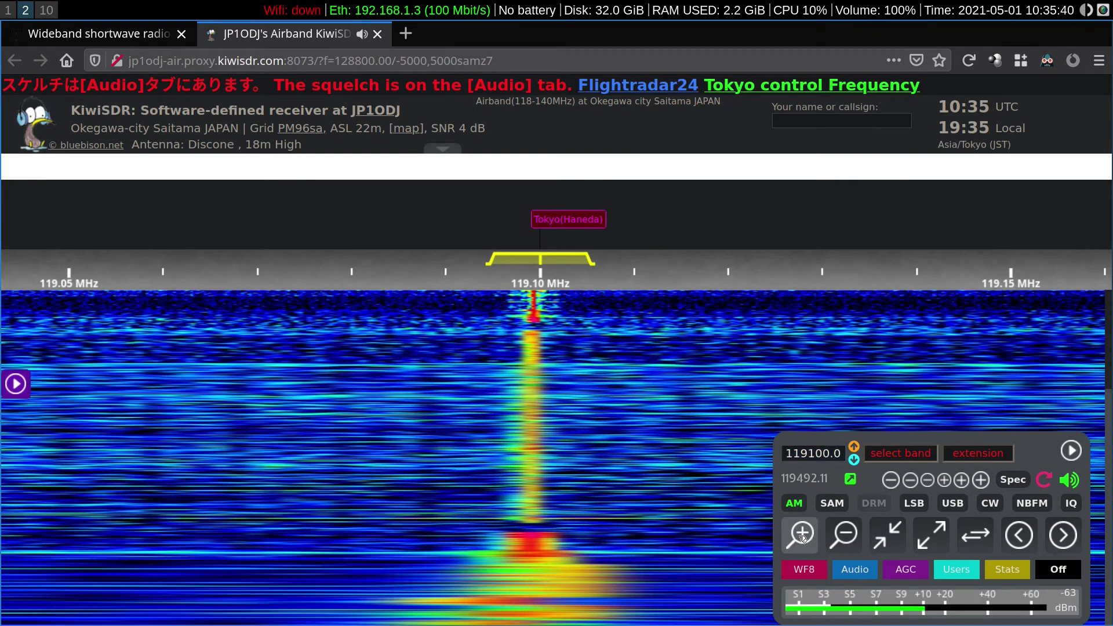
pyautogui.click(802, 536)
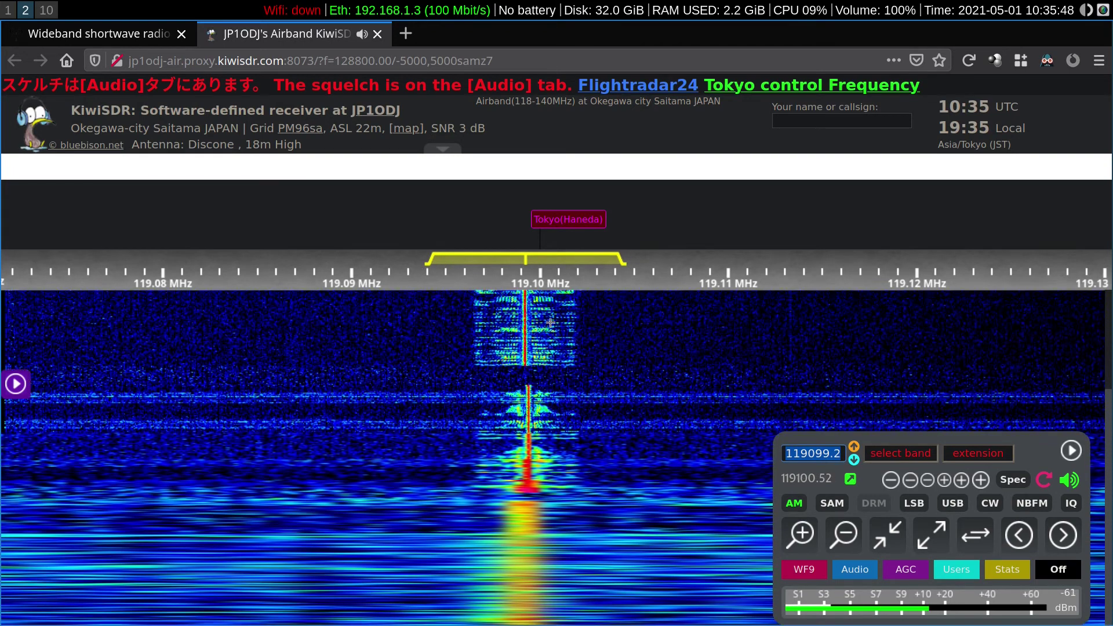
# - Inspect the Tokyo (Haneda) transmissions at close waterfall zoom, and widen the view to about 118.7 to 119.6 MHz
pyautogui.click(850, 539)
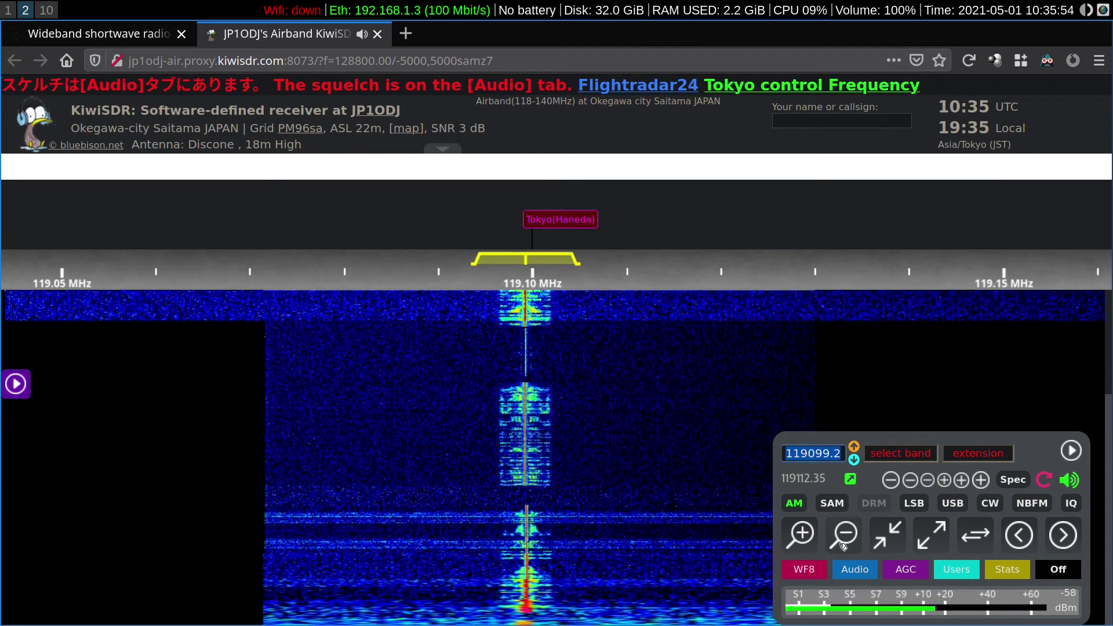
pyautogui.click(798, 537)
pyautogui.click(799, 537)
pyautogui.click(799, 537)
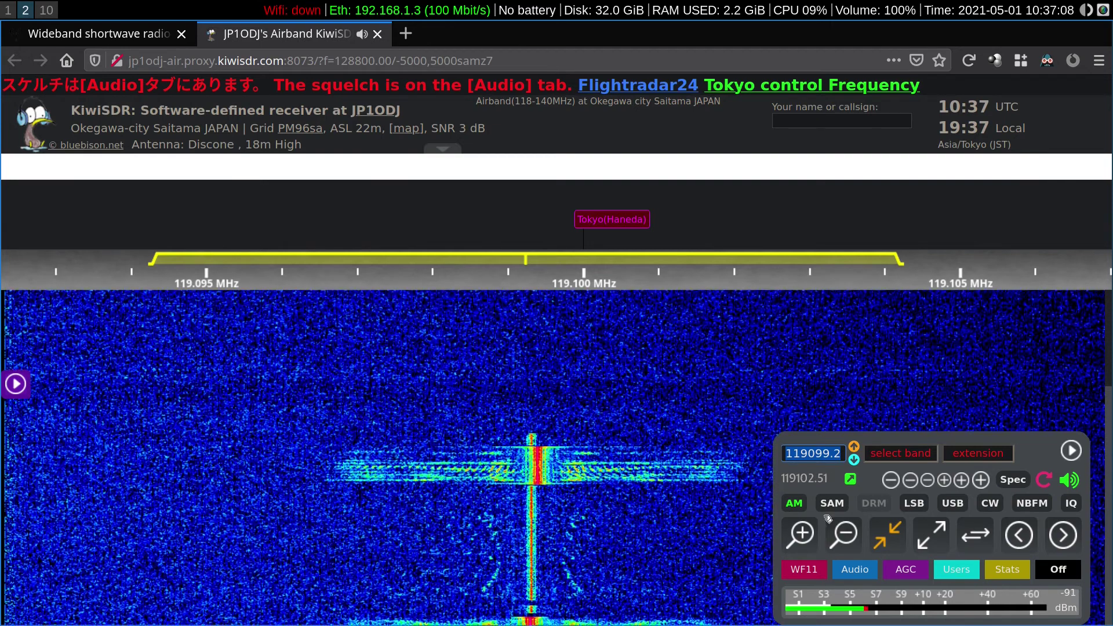
pyautogui.click(844, 538)
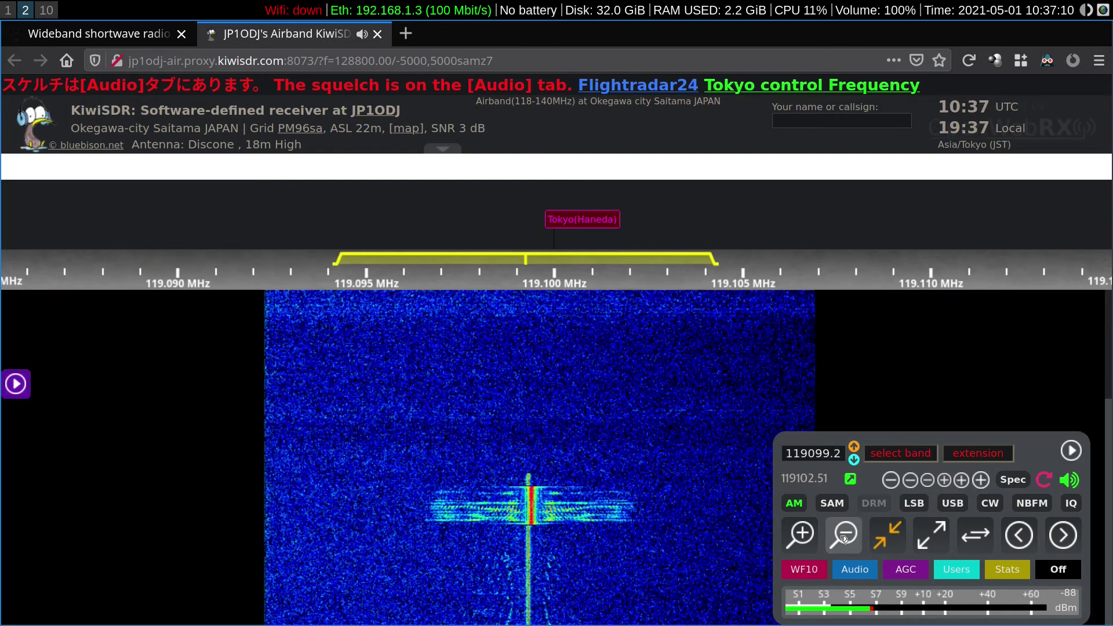
pyautogui.click(843, 538)
pyautogui.click(843, 538)
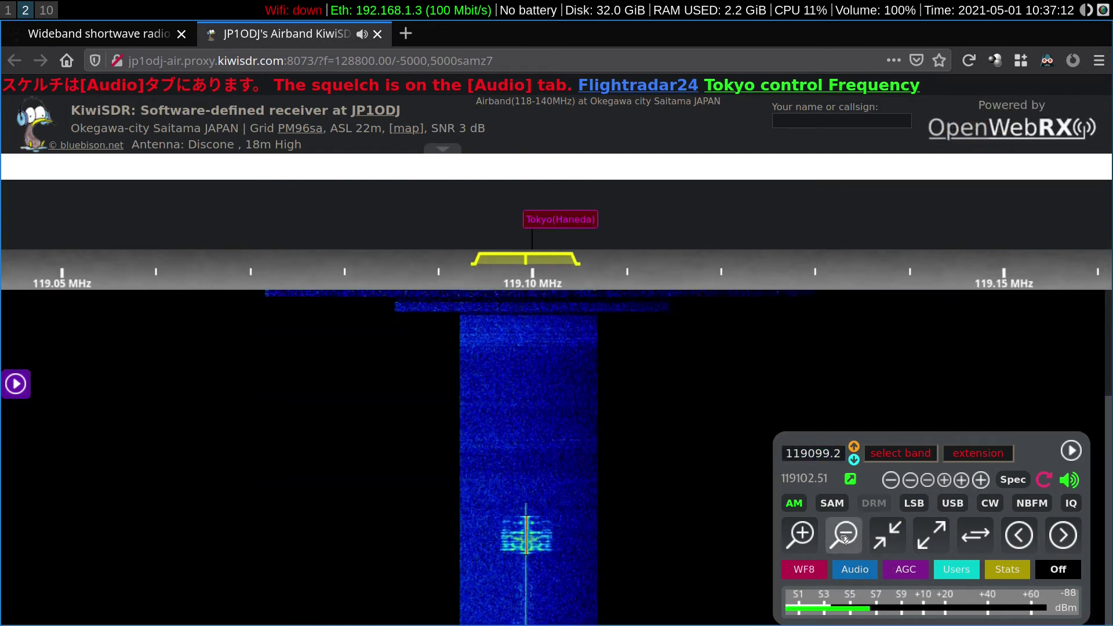
pyautogui.click(844, 538)
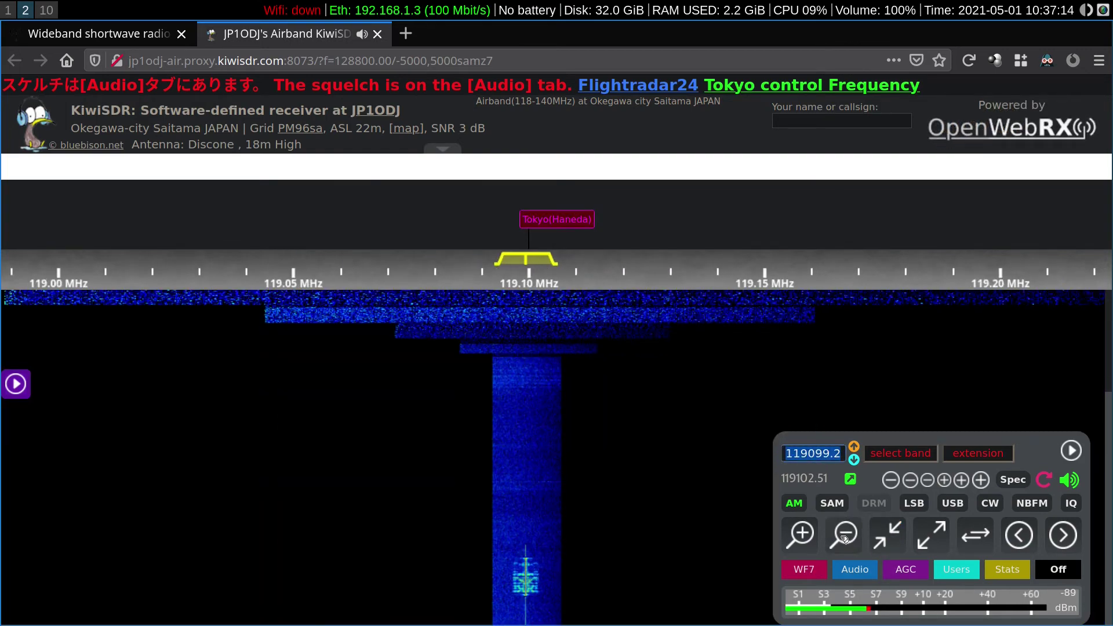
pyautogui.click(844, 538)
pyautogui.click(843, 538)
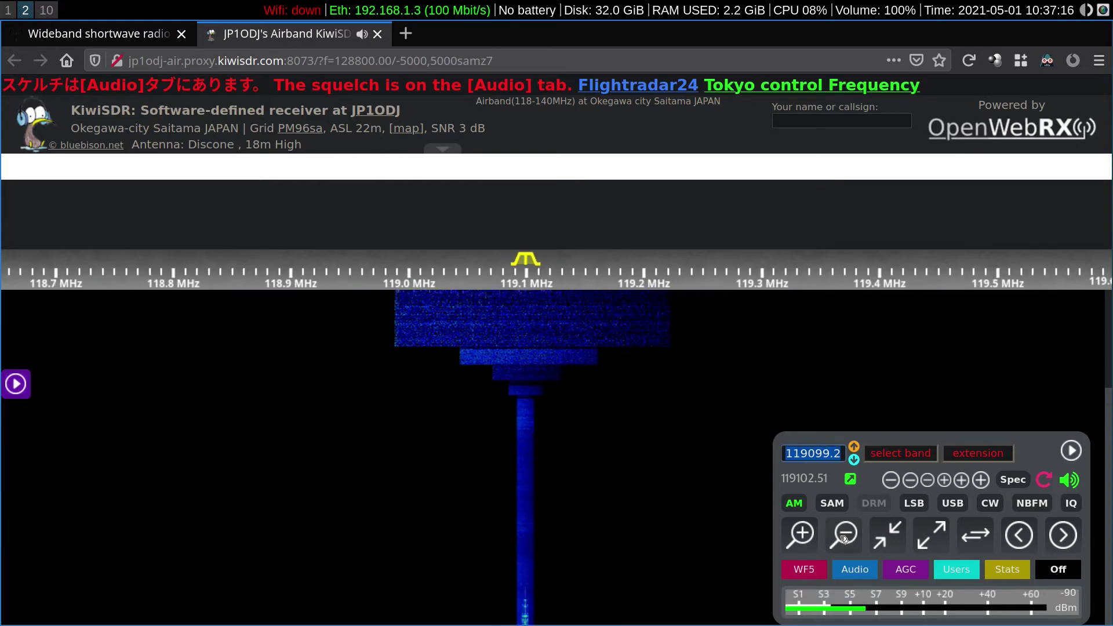
# - Open the 126.375 ATIS link for the Moscow KiwiSDR from the airband note and close the Saitama receiver's browser tab
pyautogui.click(8, 10)
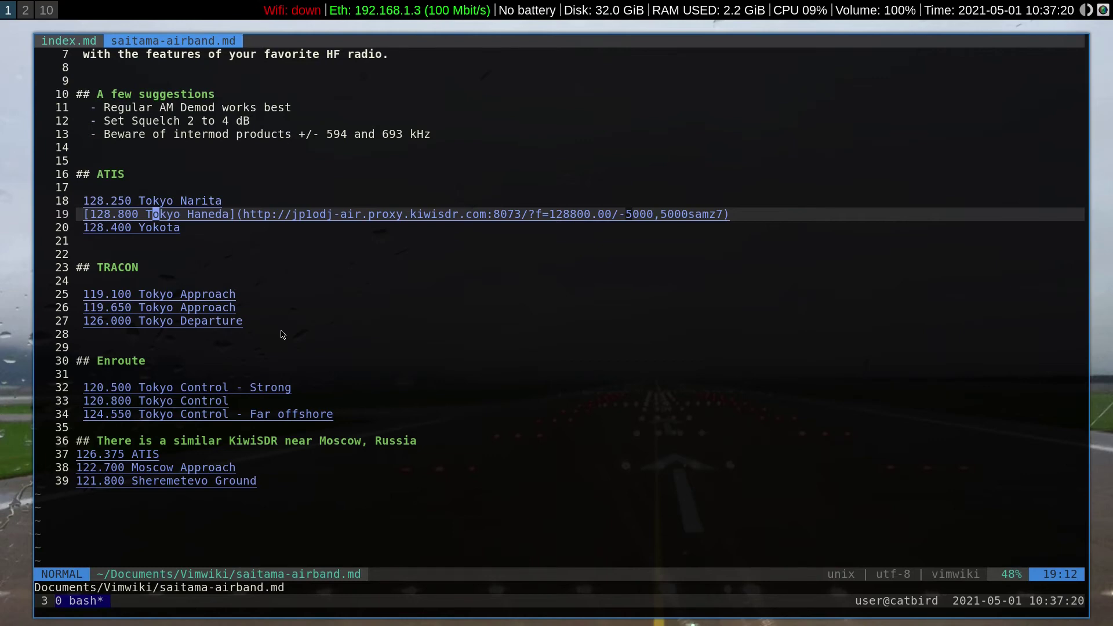
pyautogui.click(116, 457)
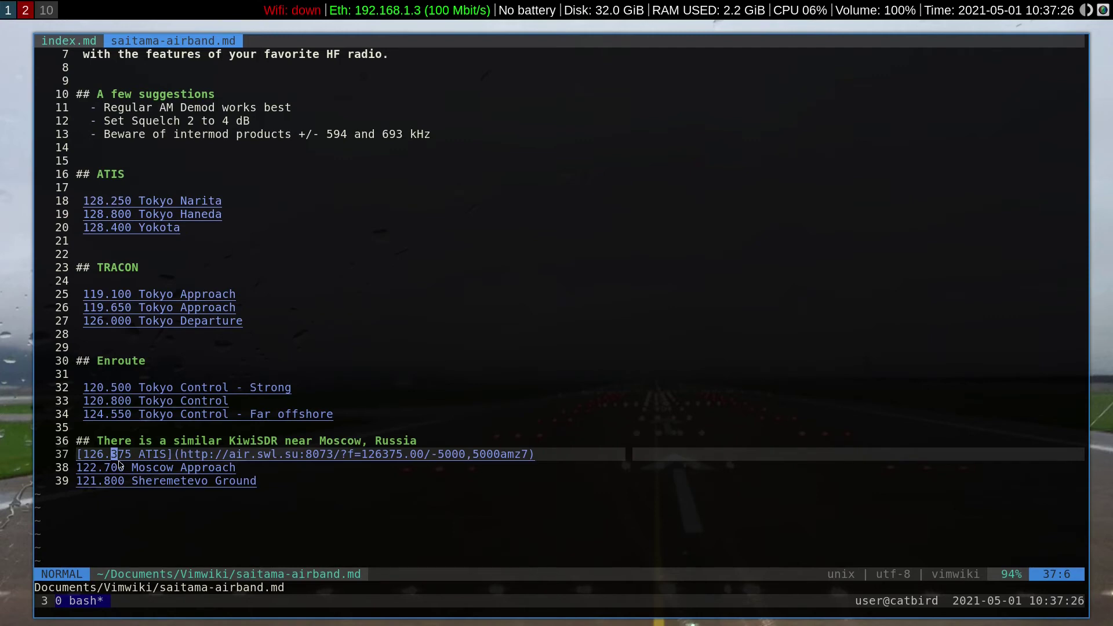
pyautogui.click(26, 10)
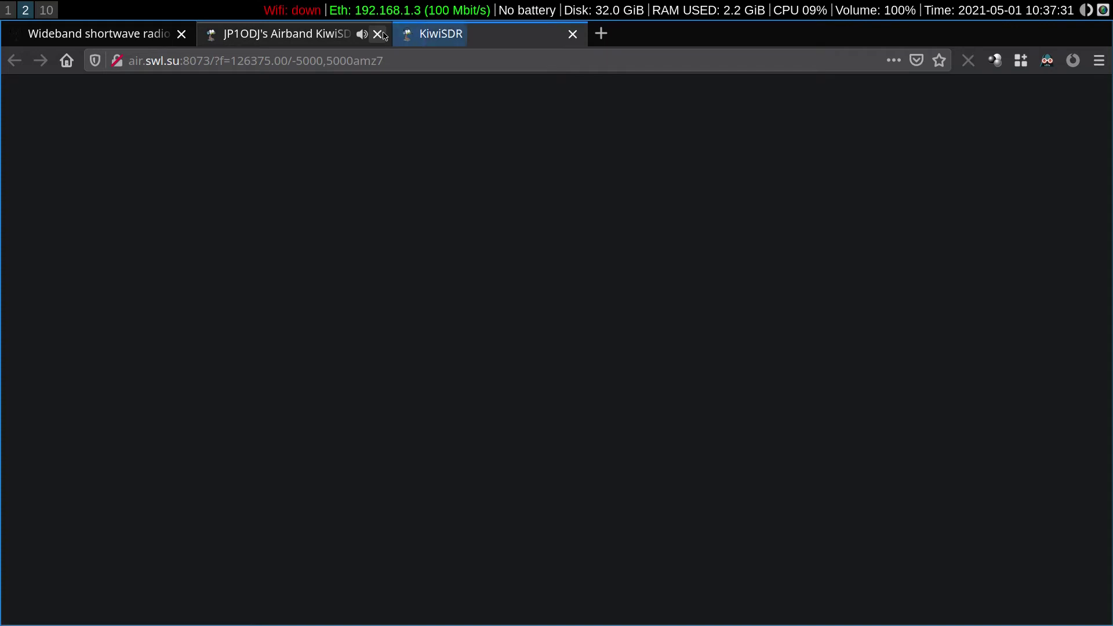
pyautogui.click(378, 34)
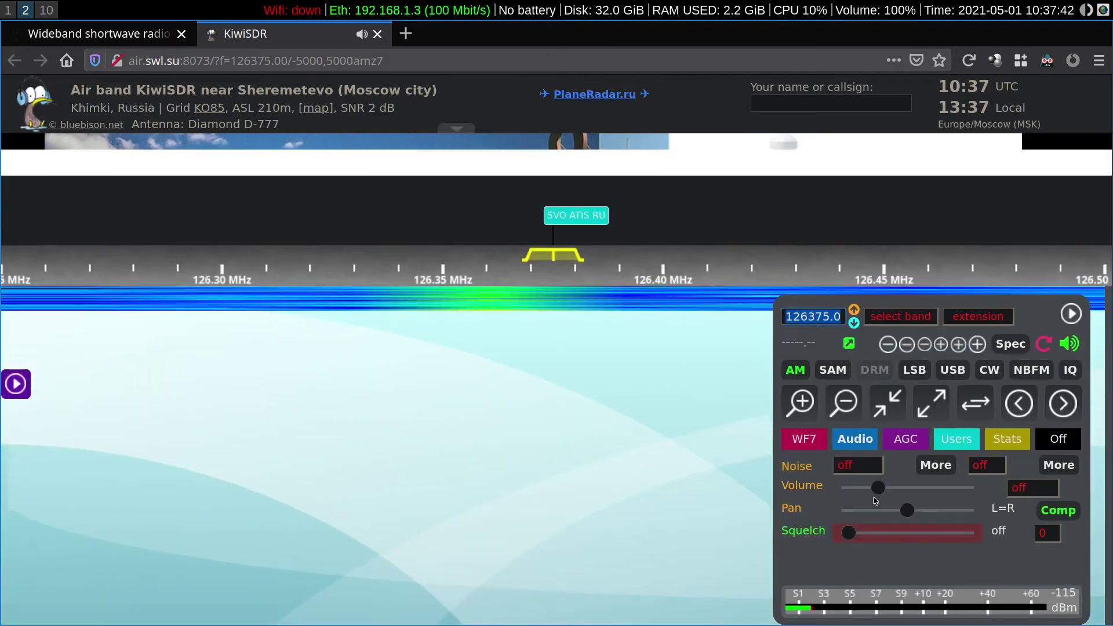
# - Lower the Moscow receiver's audio volume and collapse its audio settings
pyautogui.click(876, 488)
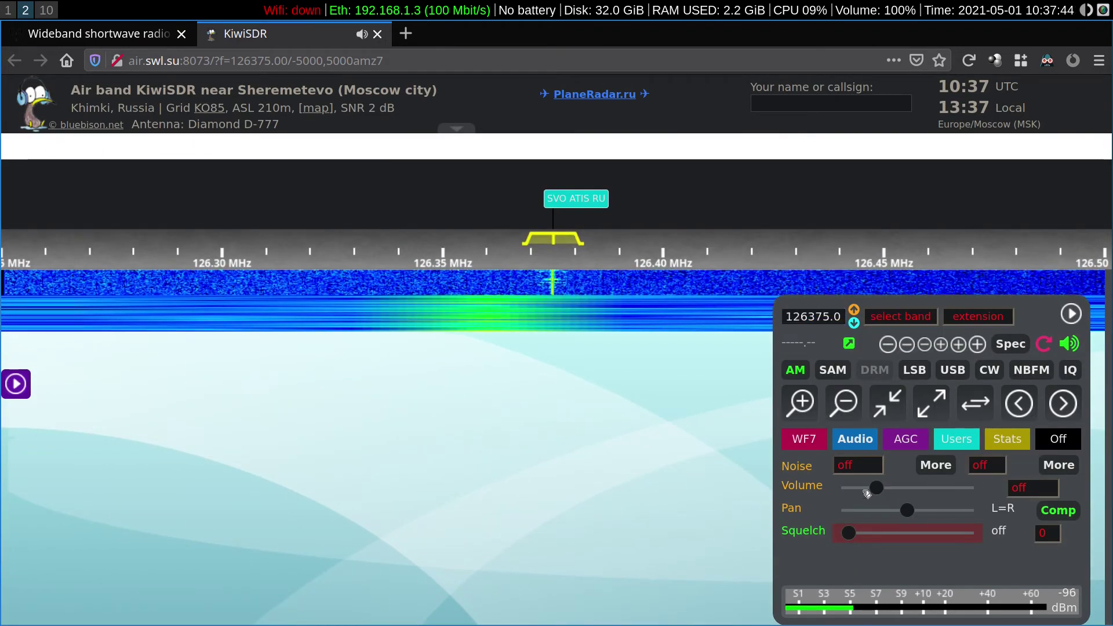
pyautogui.moveTo(868, 494); pyautogui.dragTo(859, 496)
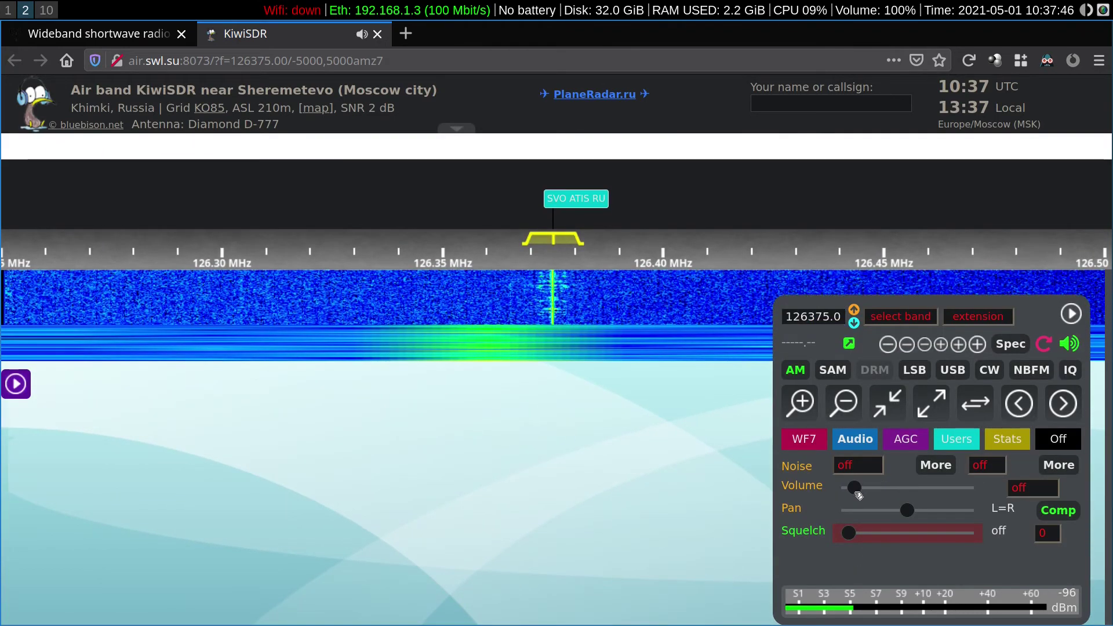
pyautogui.click(1066, 450)
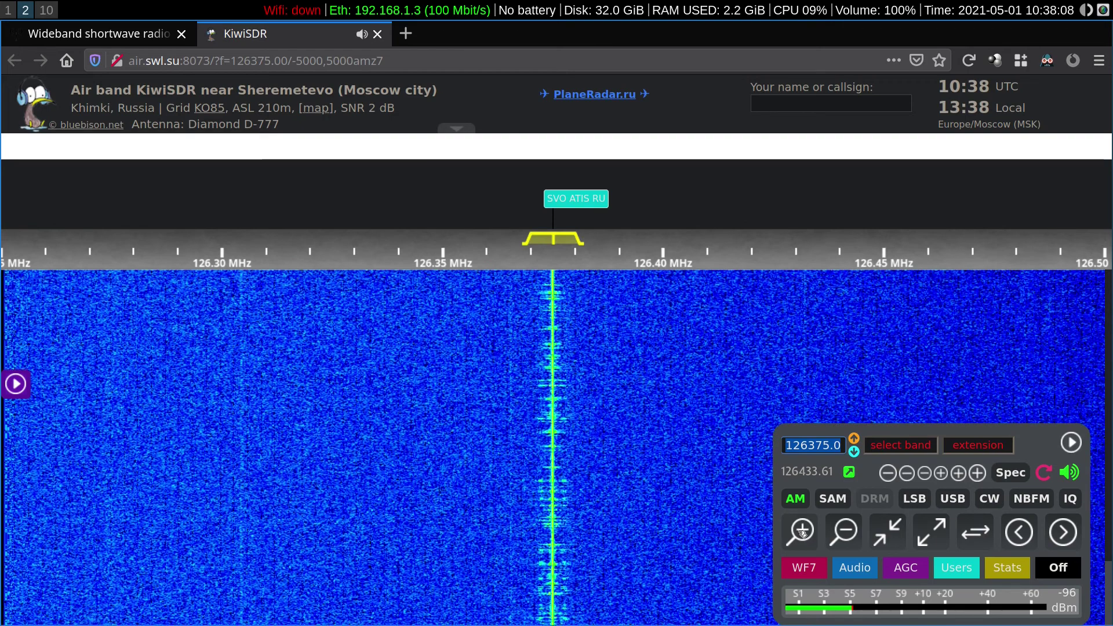
# - Magnify the SVO ATIS signal at 126.375 MHz in the waterfall and switch the demodulation mode to SAM
pyautogui.click(803, 531)
pyautogui.click(803, 531)
pyautogui.click(803, 531)
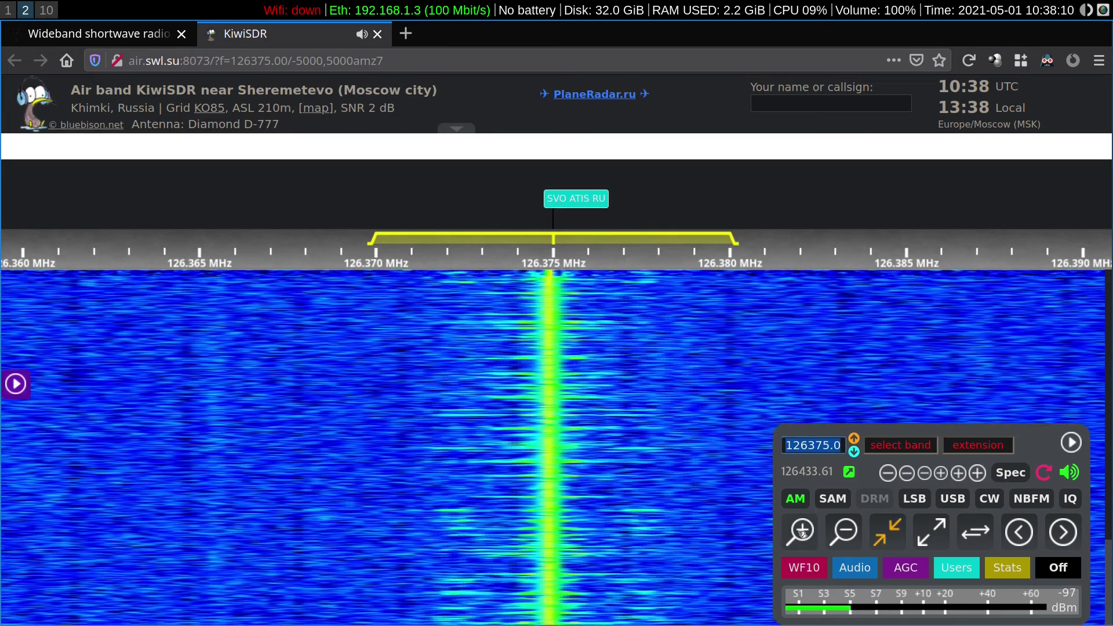
pyautogui.click(802, 532)
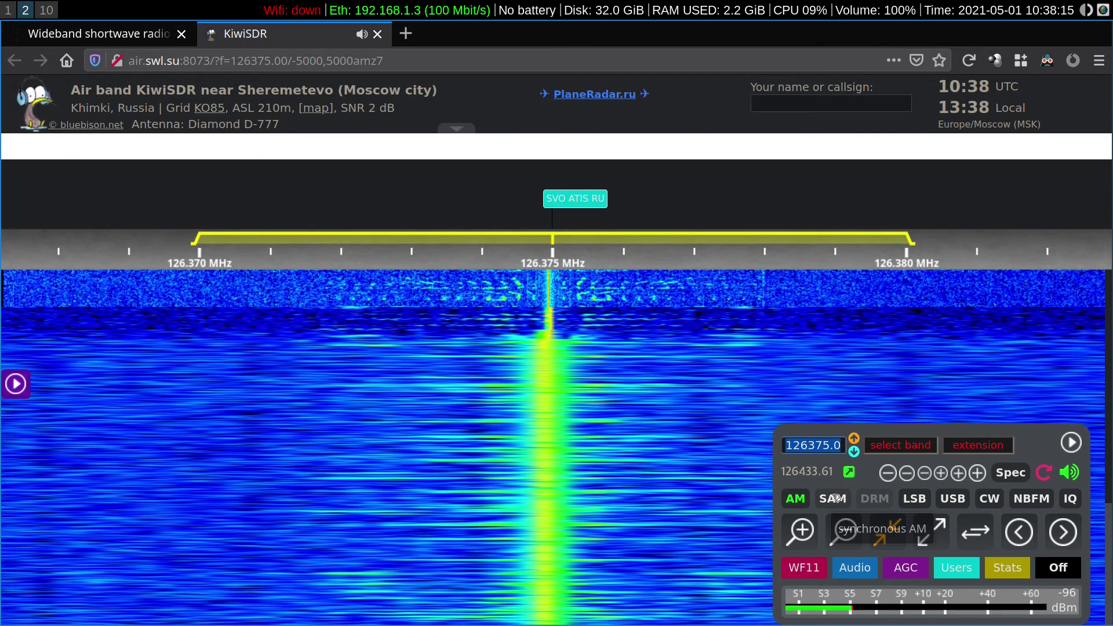
pyautogui.click(835, 498)
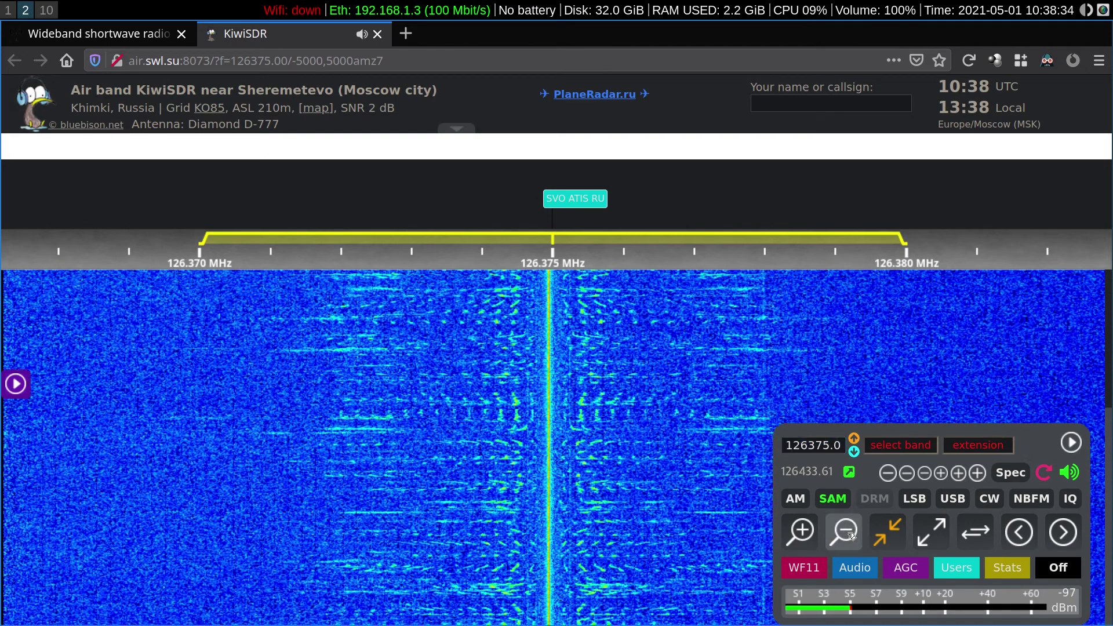
# - Widen the waterfall around SVO ATIS to span about 125.9 to 126.9 MHz and look for neighbouring signals
pyautogui.doubleClick(845, 532)
pyautogui.click(848, 533)
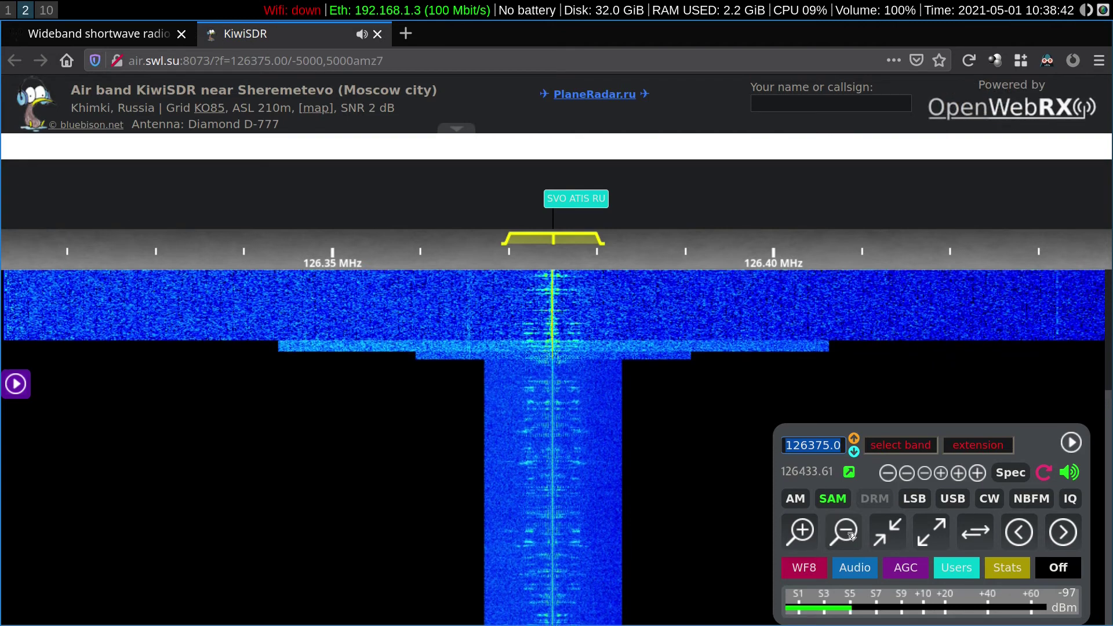
pyautogui.click(850, 534)
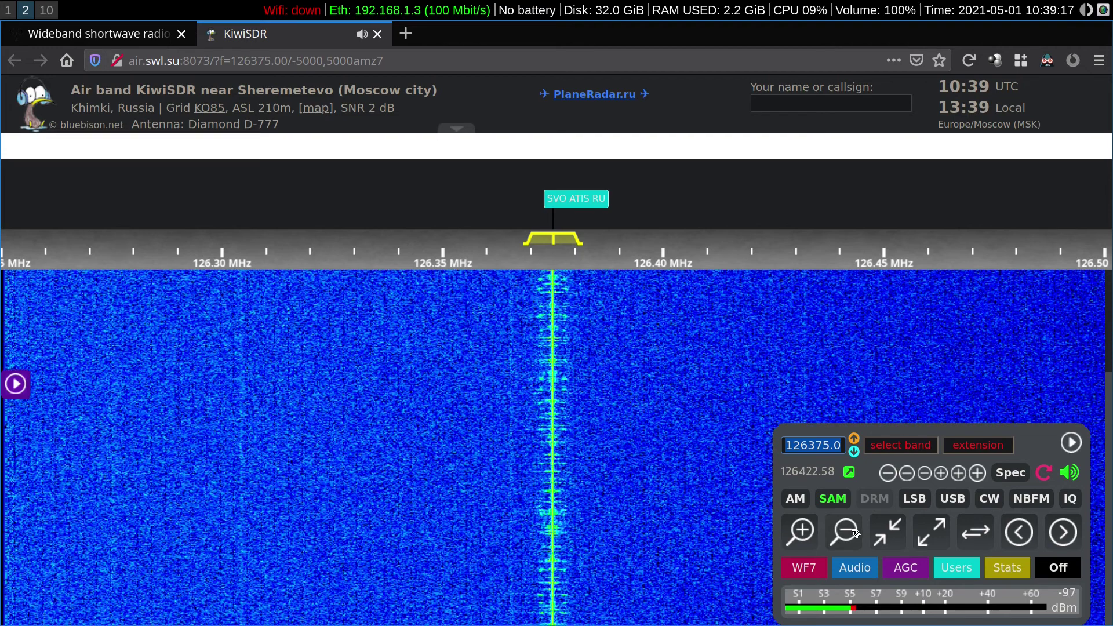
pyautogui.click(854, 537)
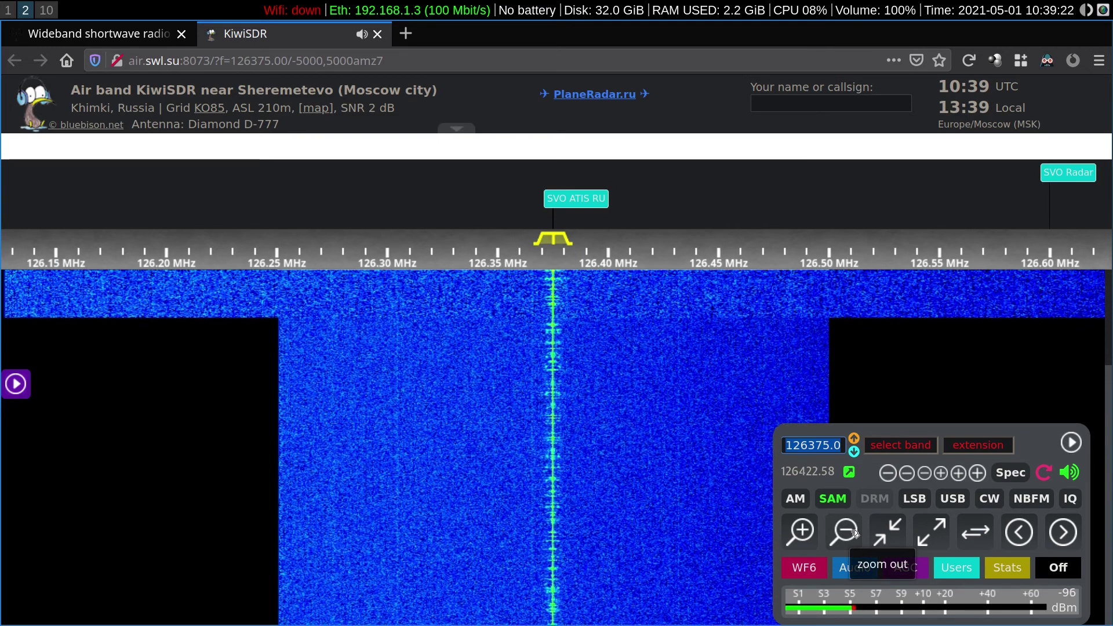
pyautogui.click(843, 532)
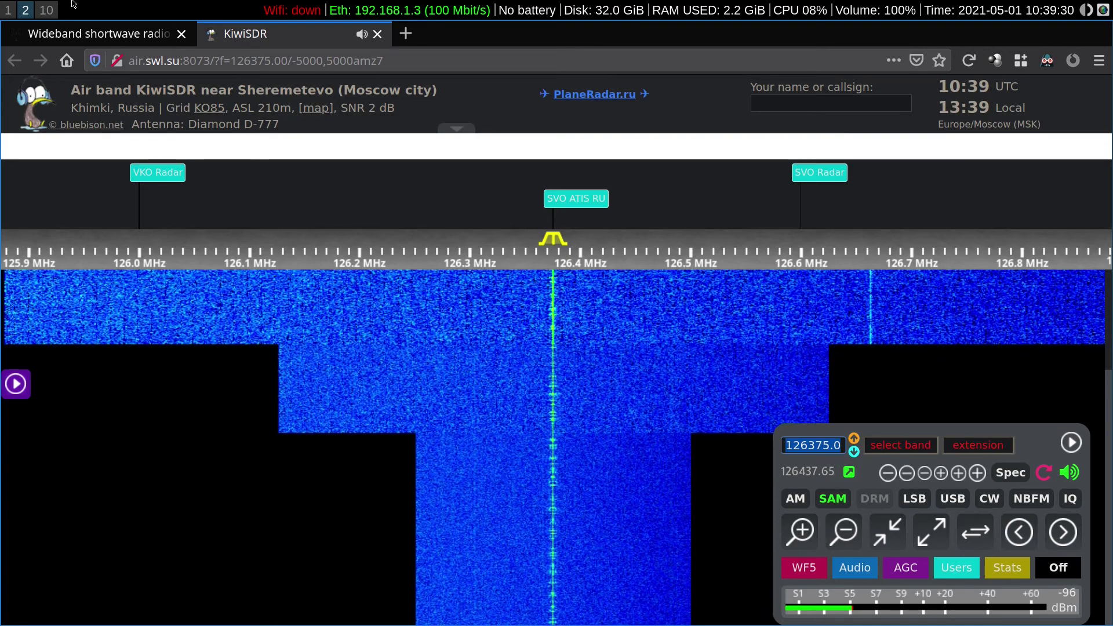
# - Check the Moscow frequencies in the airband note and tune the receiver to Moscow Approach, 122700 kHz
pyautogui.click(10, 12)
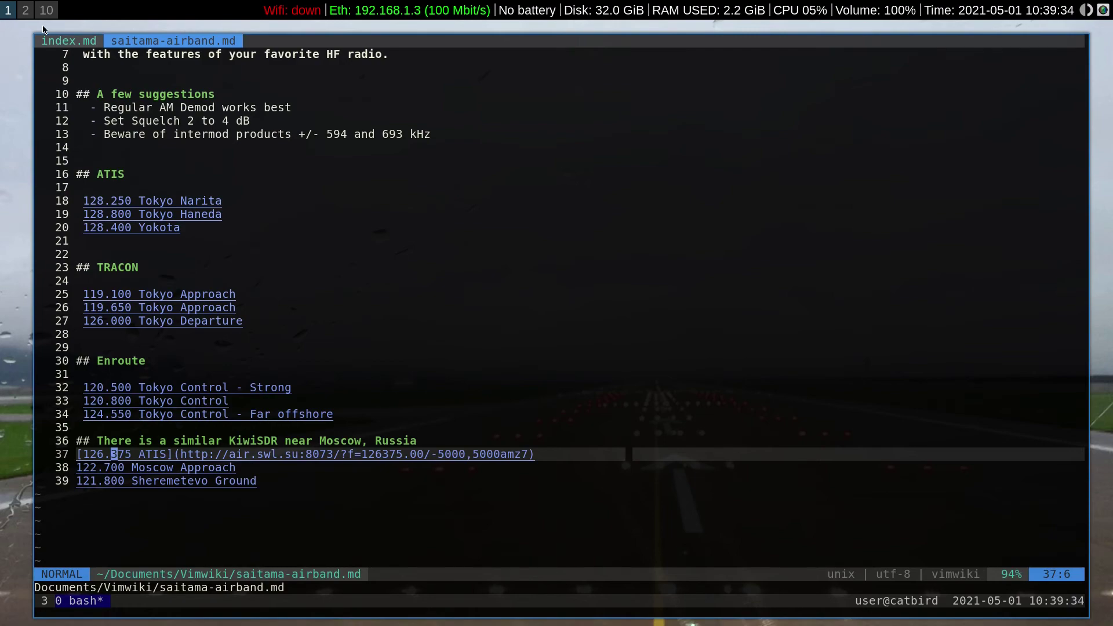
pyautogui.click(25, 10)
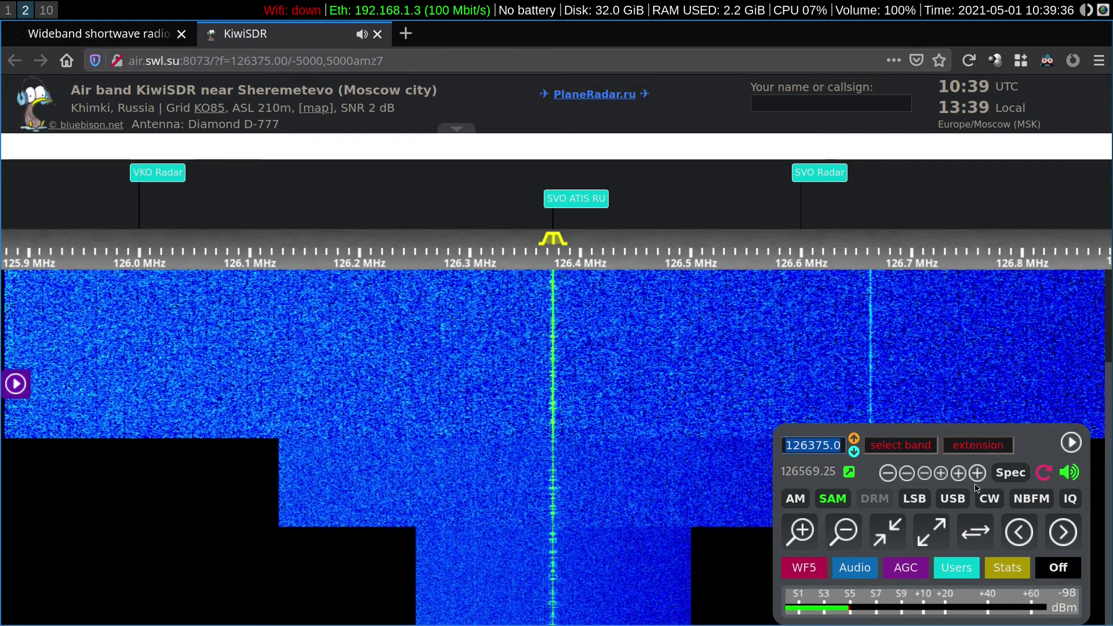
pyautogui.write('122700')
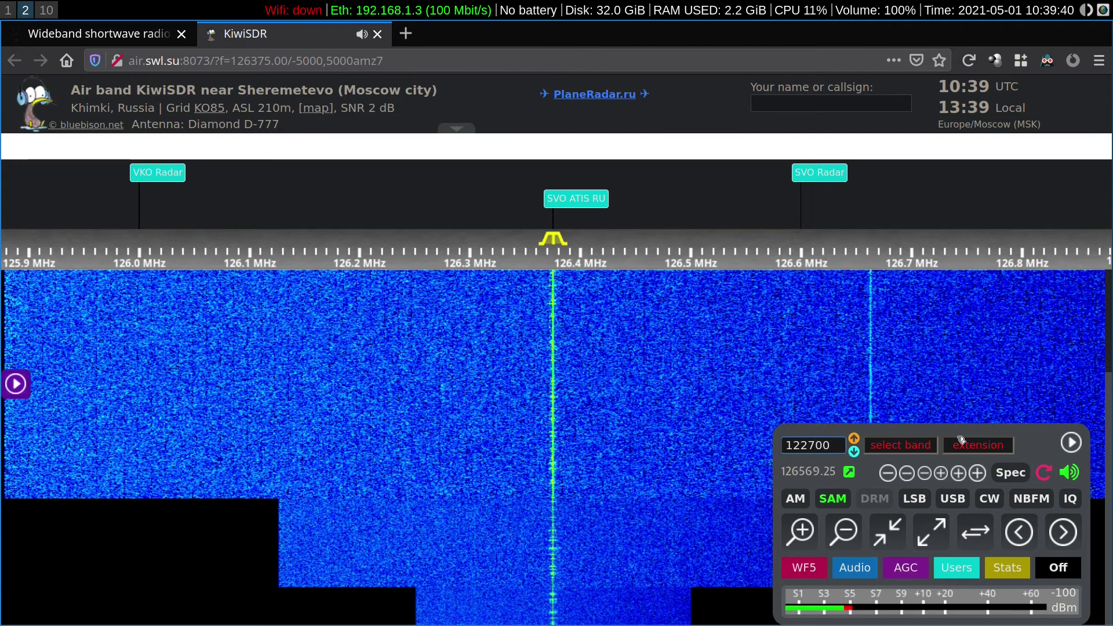
pyautogui.press('Return')
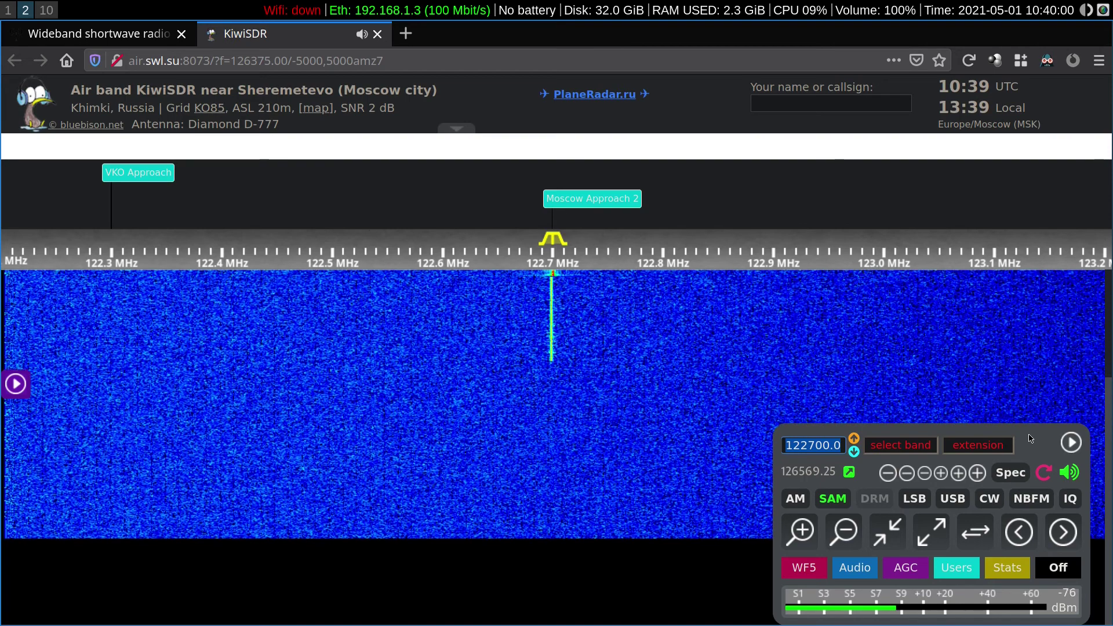
# - Magnify the waterfall around 122.700 MHz to inspect the Moscow Approach transmissions, and set the demodulation mode back to AM
pyautogui.click(803, 531)
pyautogui.click(803, 531)
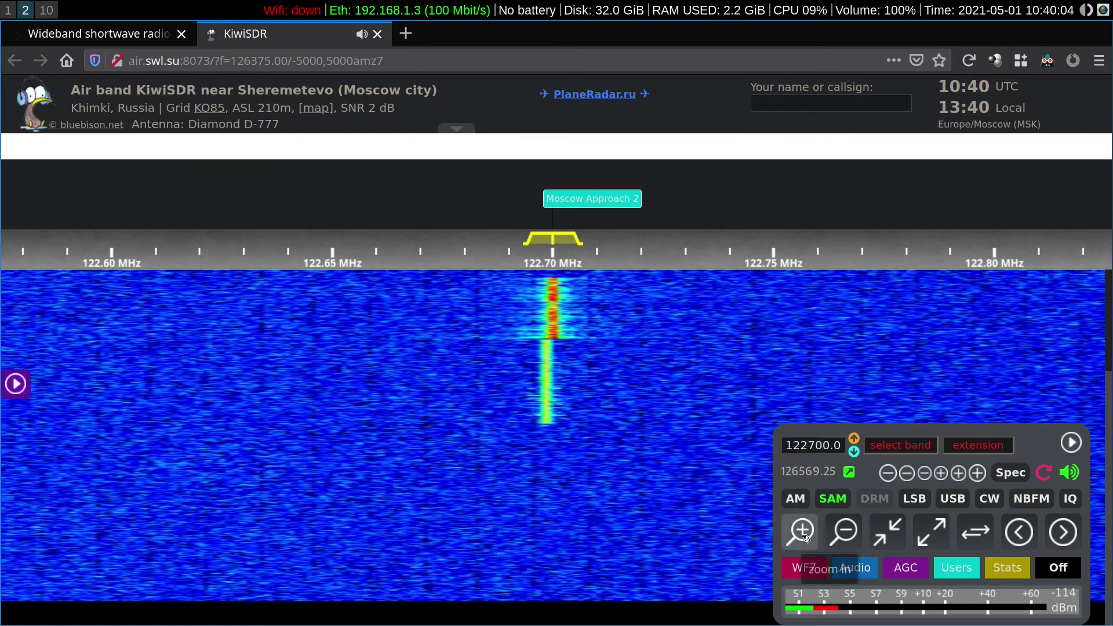
pyautogui.click(803, 531)
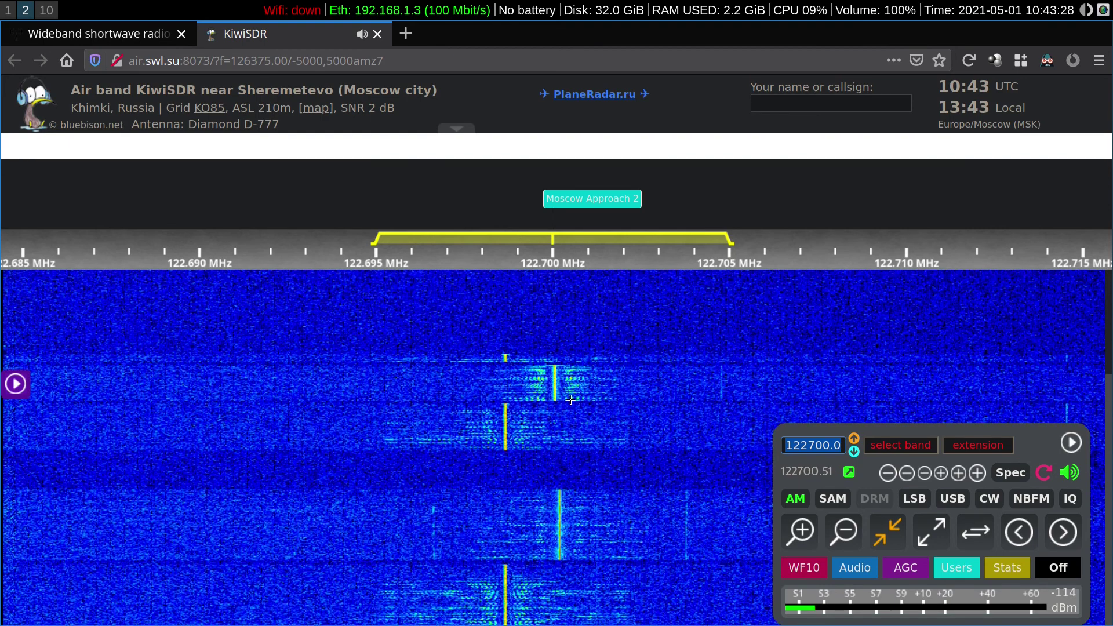
# - Close the Moscow receiver's tab and zoom the KiwiSDR receiver map out from central Japan to cover all of Asia
pyautogui.click(379, 36)
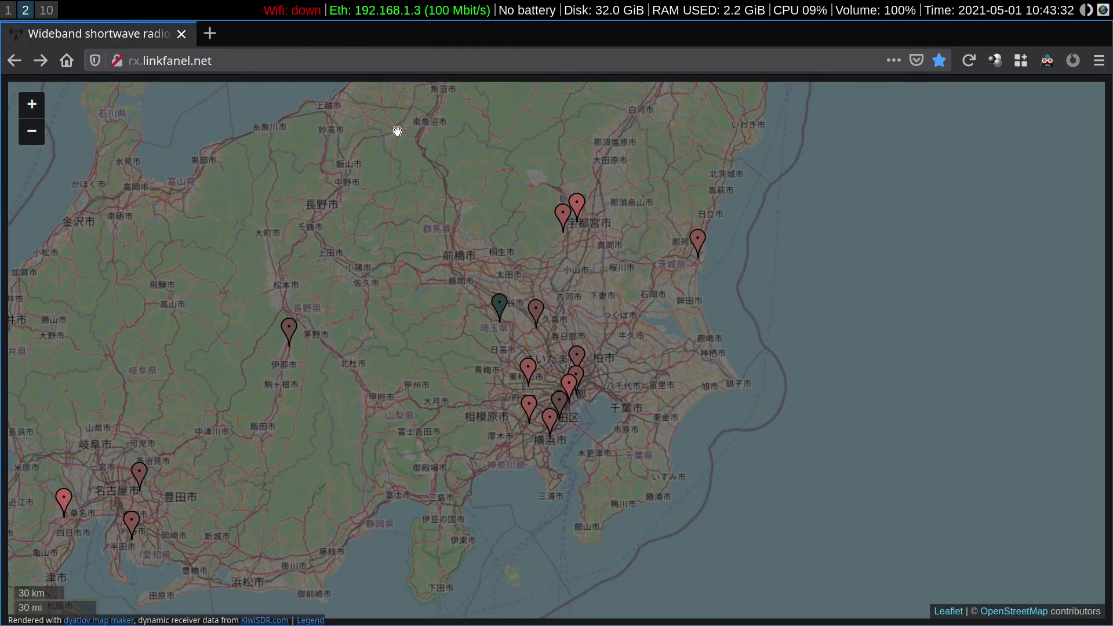
pyautogui.click(31, 133)
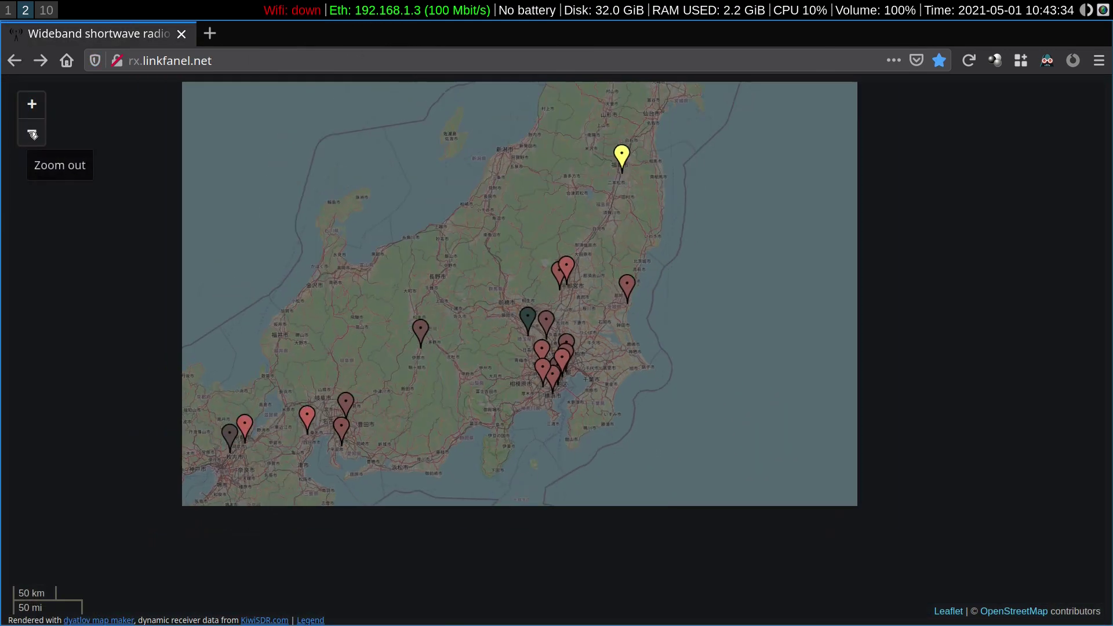
pyautogui.click(33, 134)
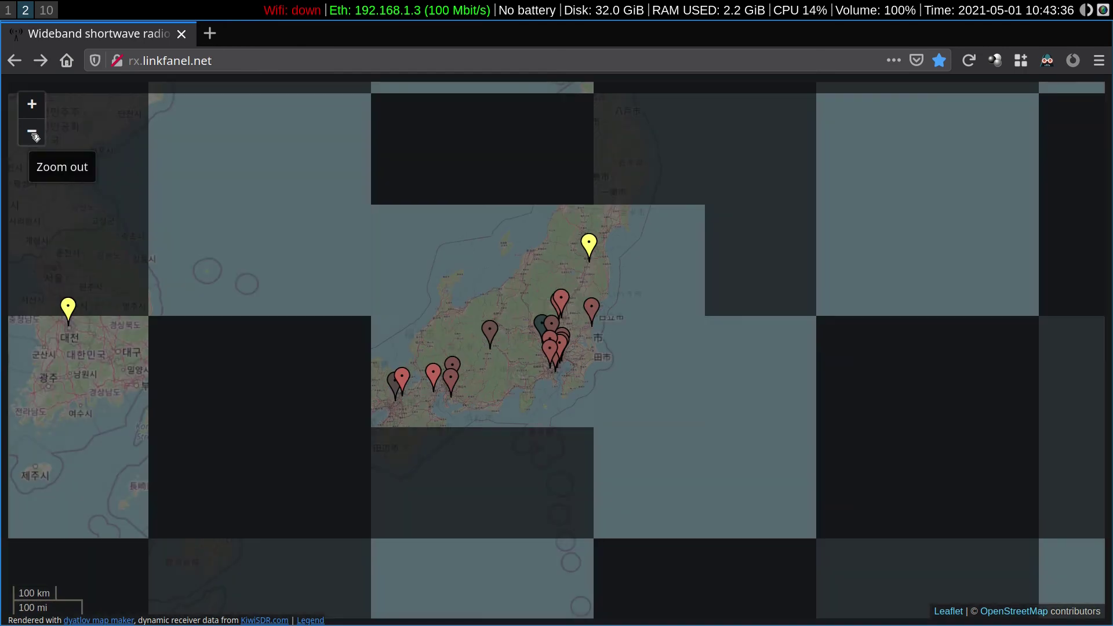
pyautogui.click(32, 134)
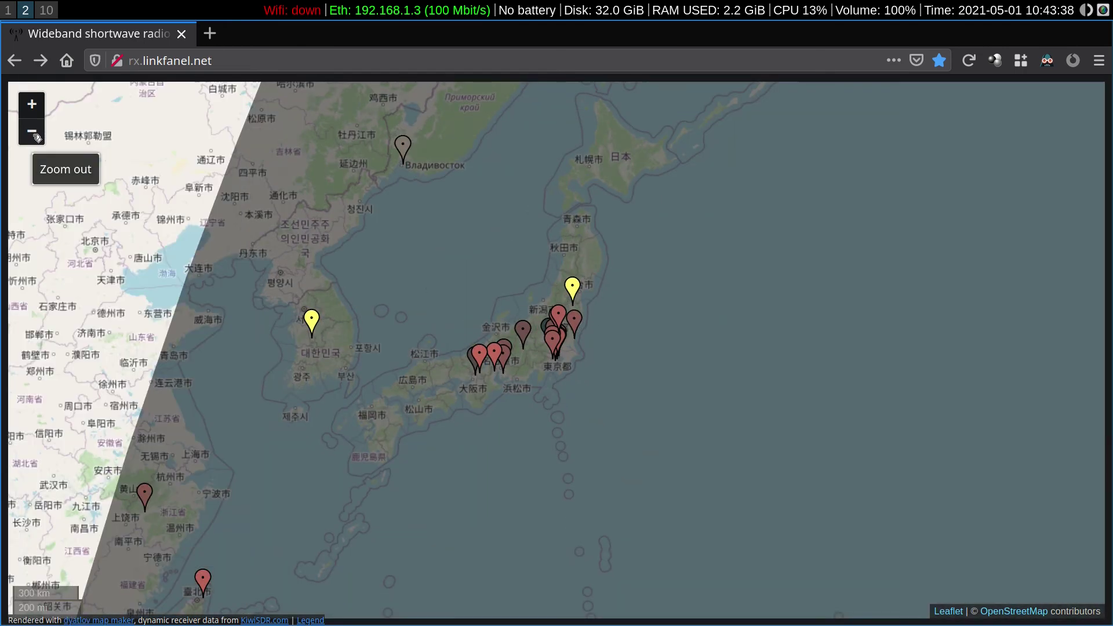
pyautogui.click(34, 135)
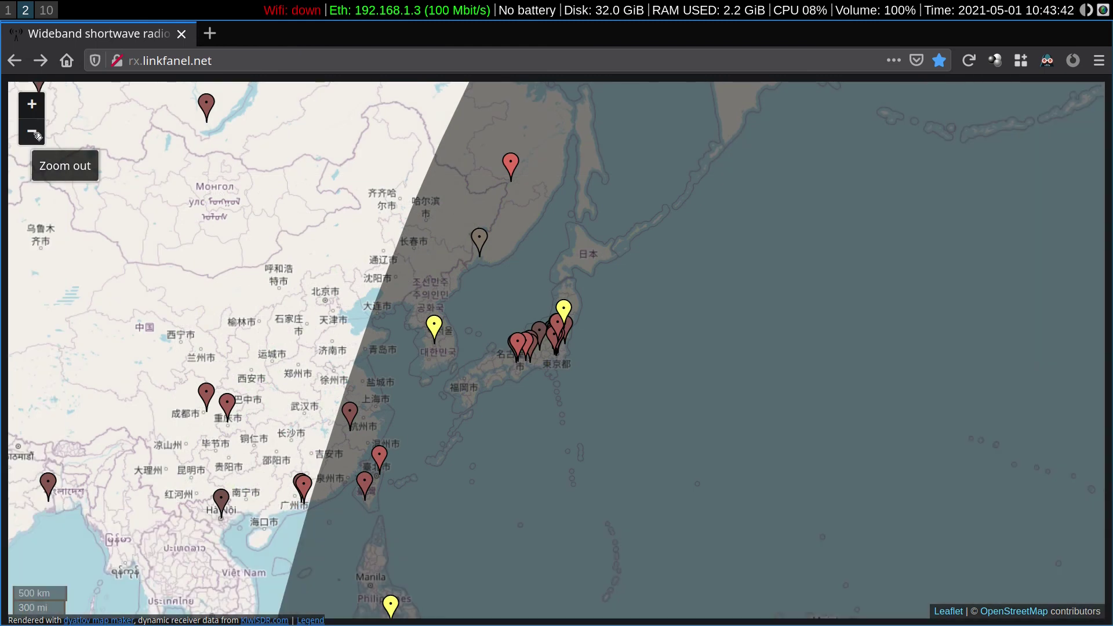
pyautogui.click(33, 135)
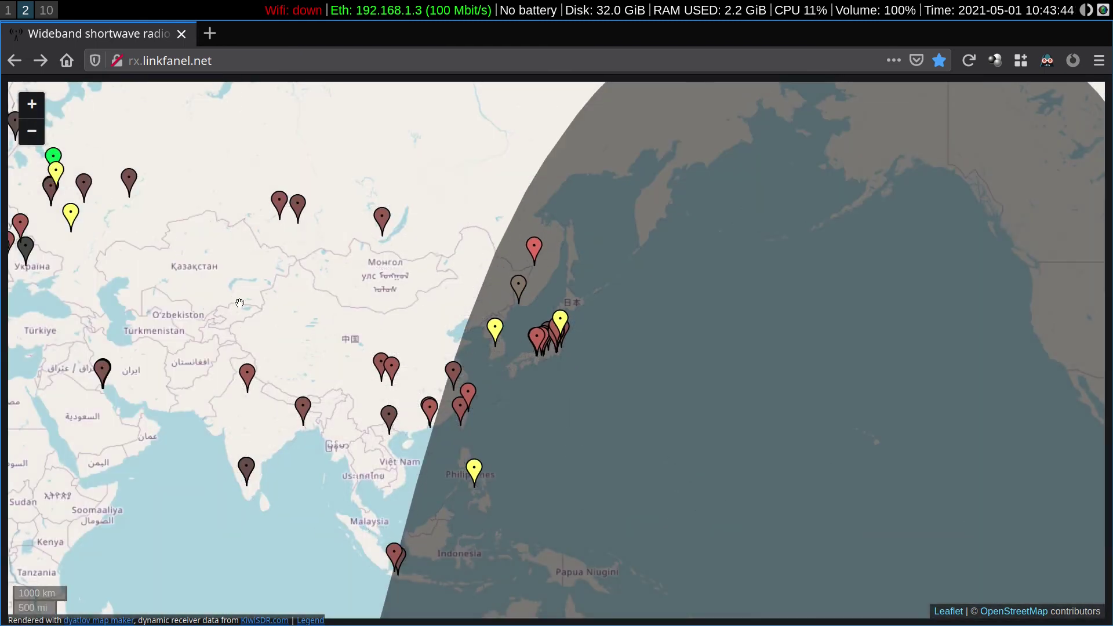